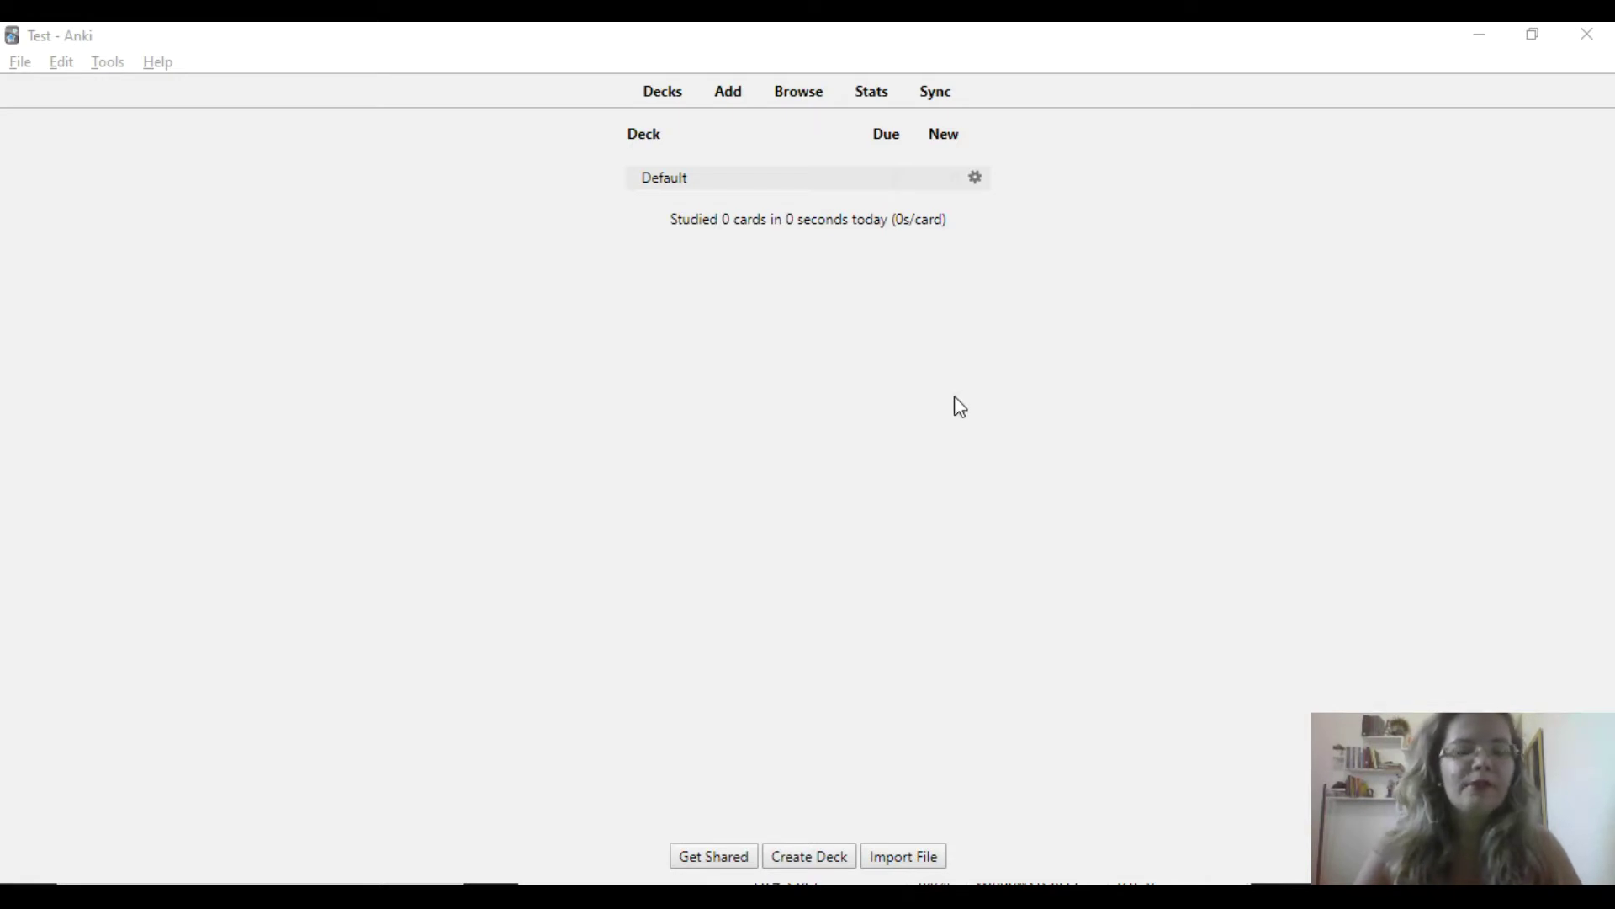
Step: From the Add window, create a 'Basic (type in the answer)' note type and use it for the new card
left_click(733, 99)
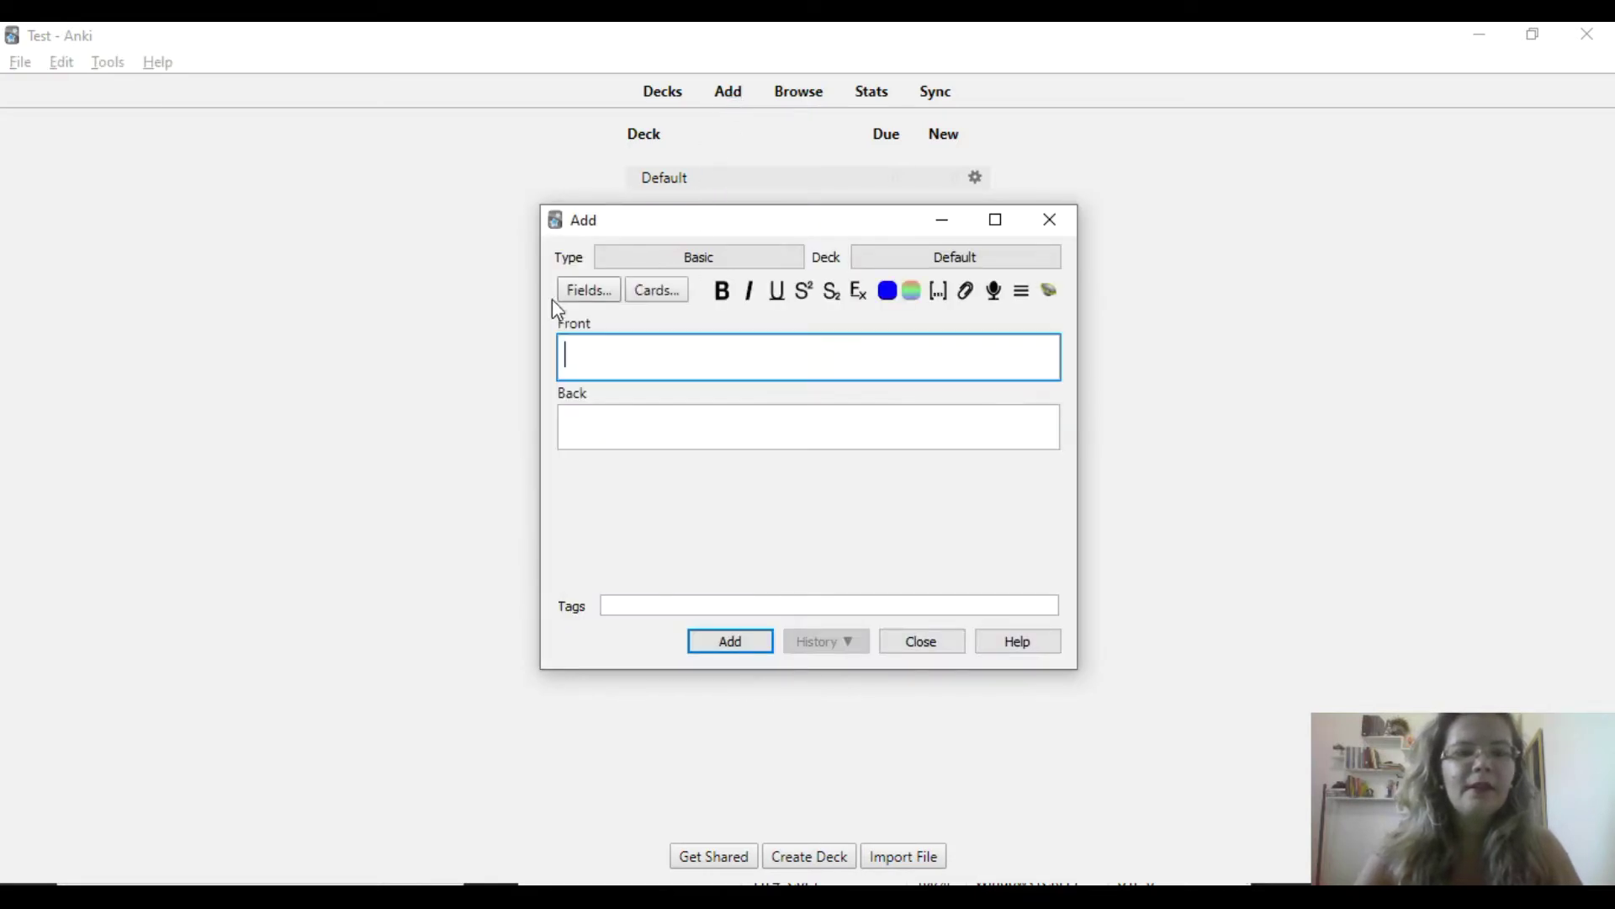
left_click(673, 267)
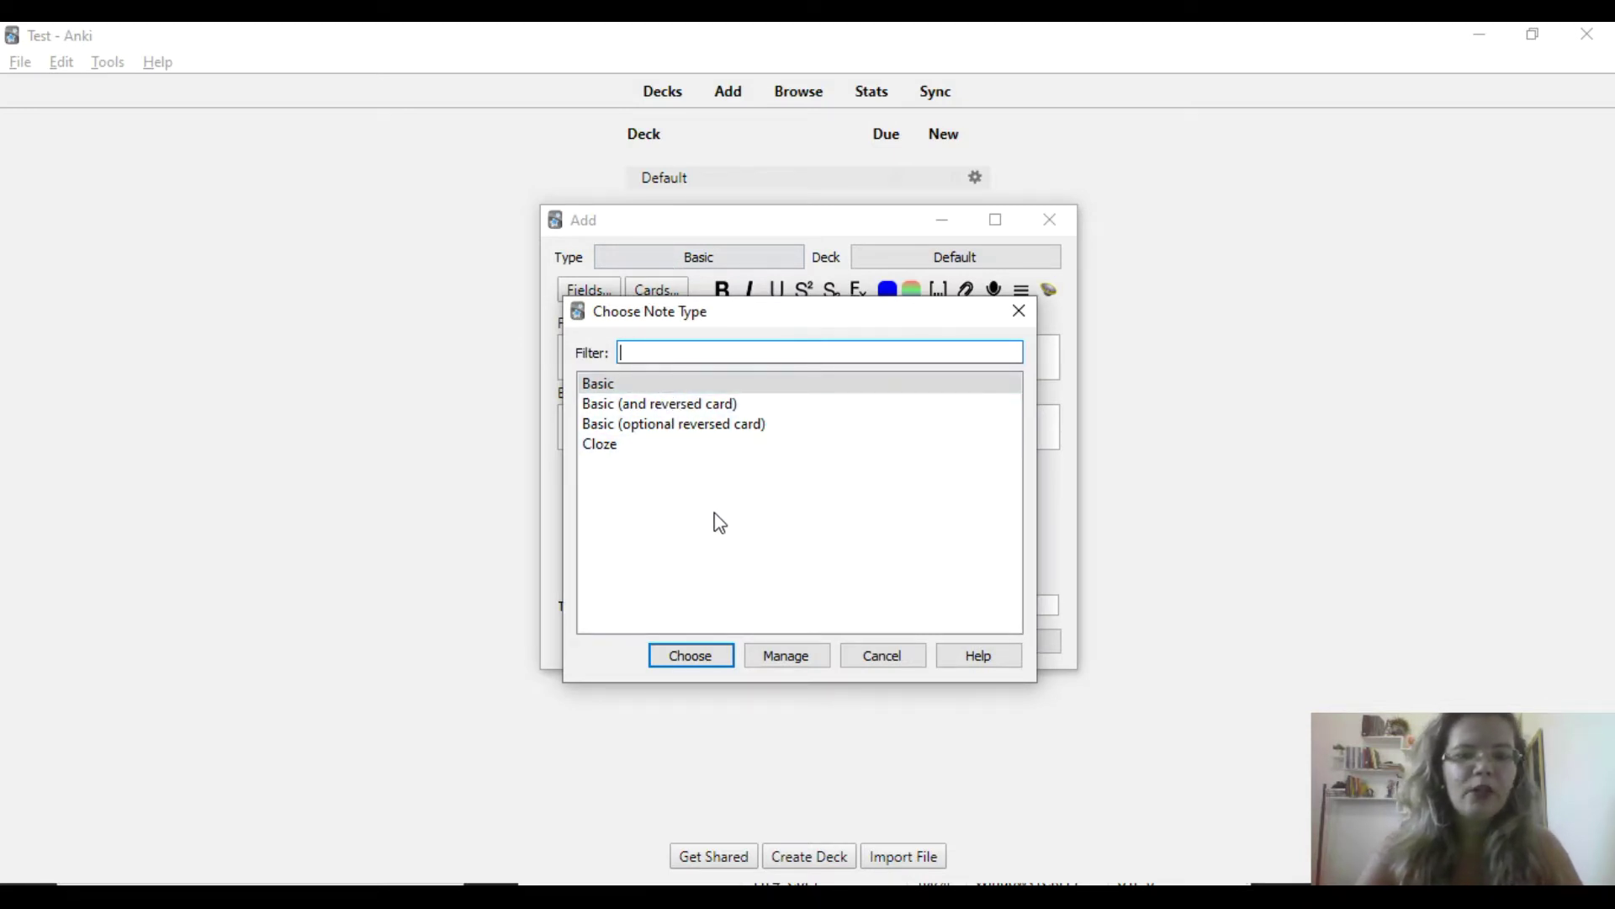
left_click(791, 656)
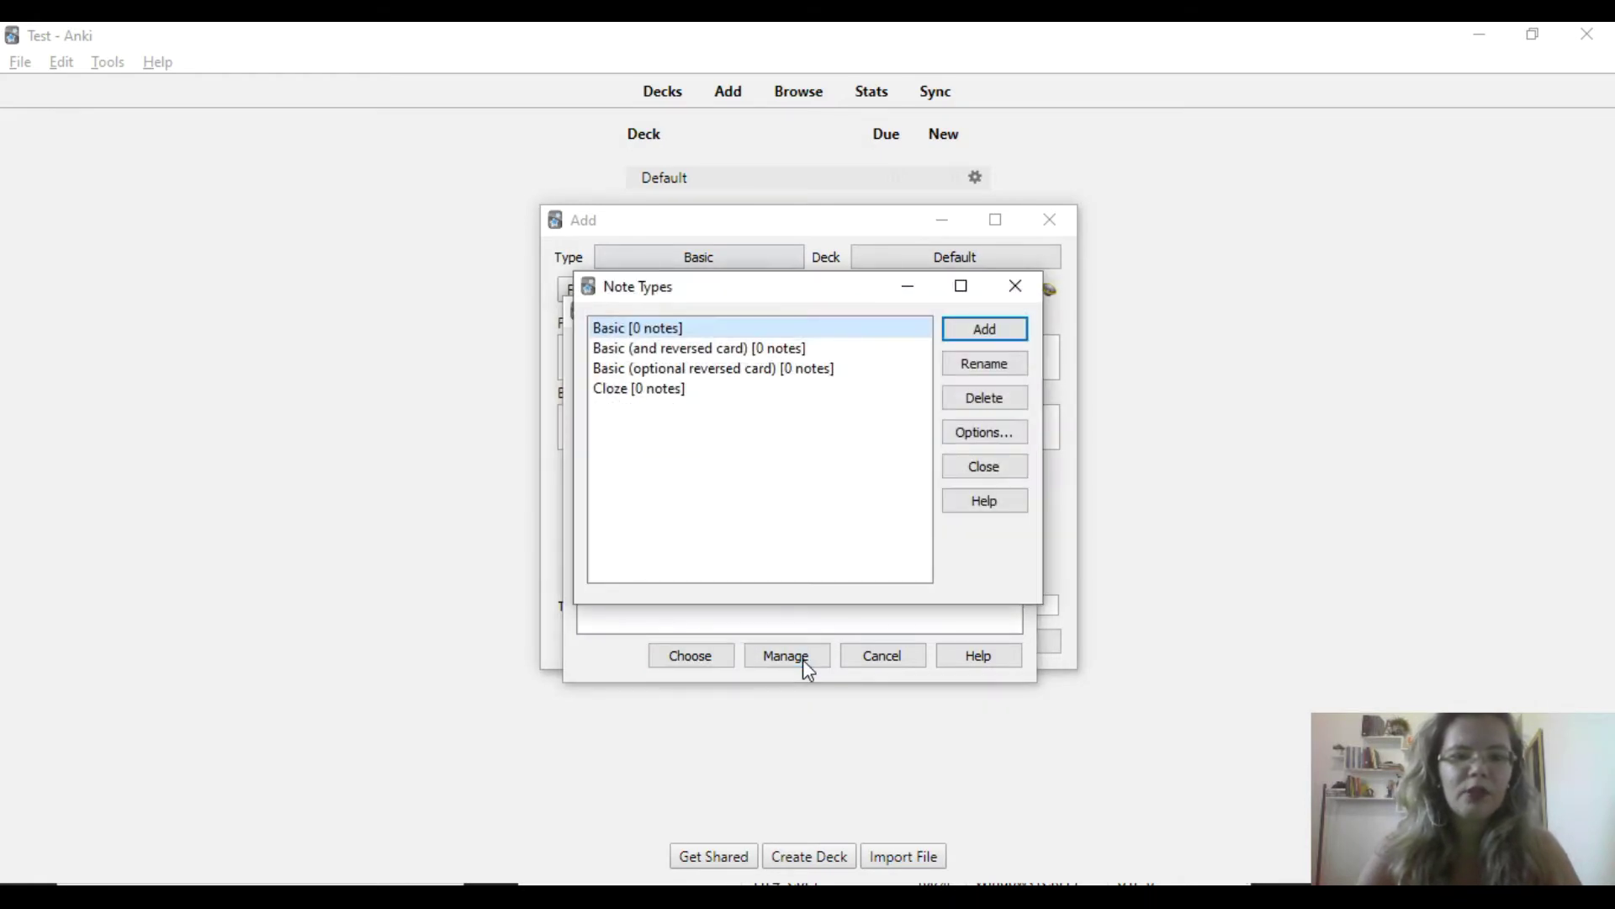
left_click(1016, 343)
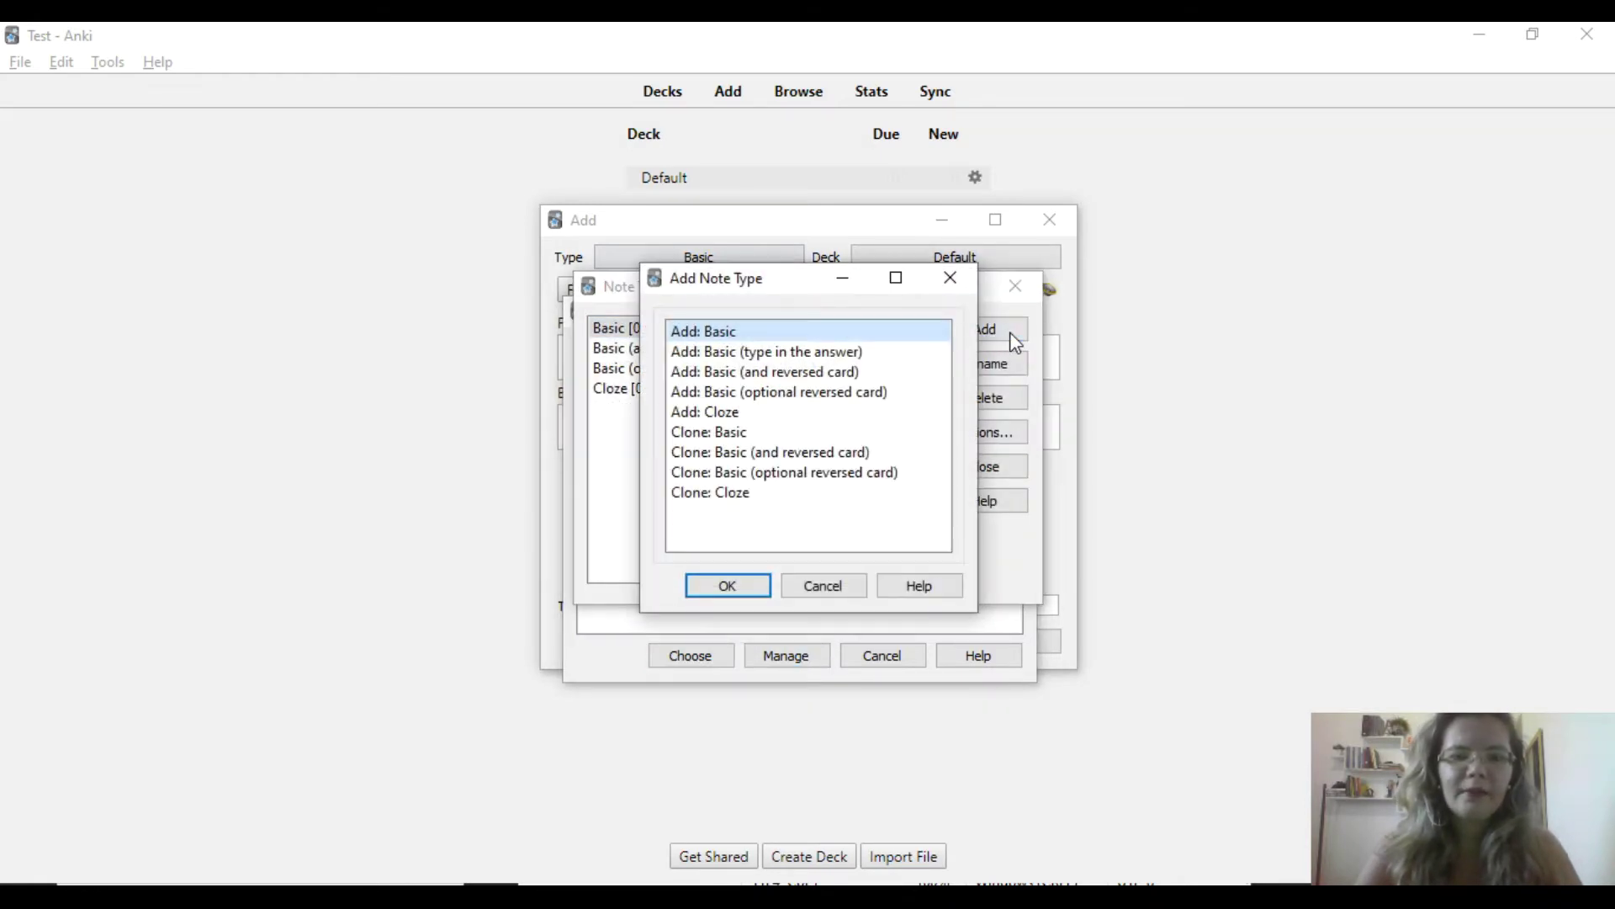
left_click(732, 354)
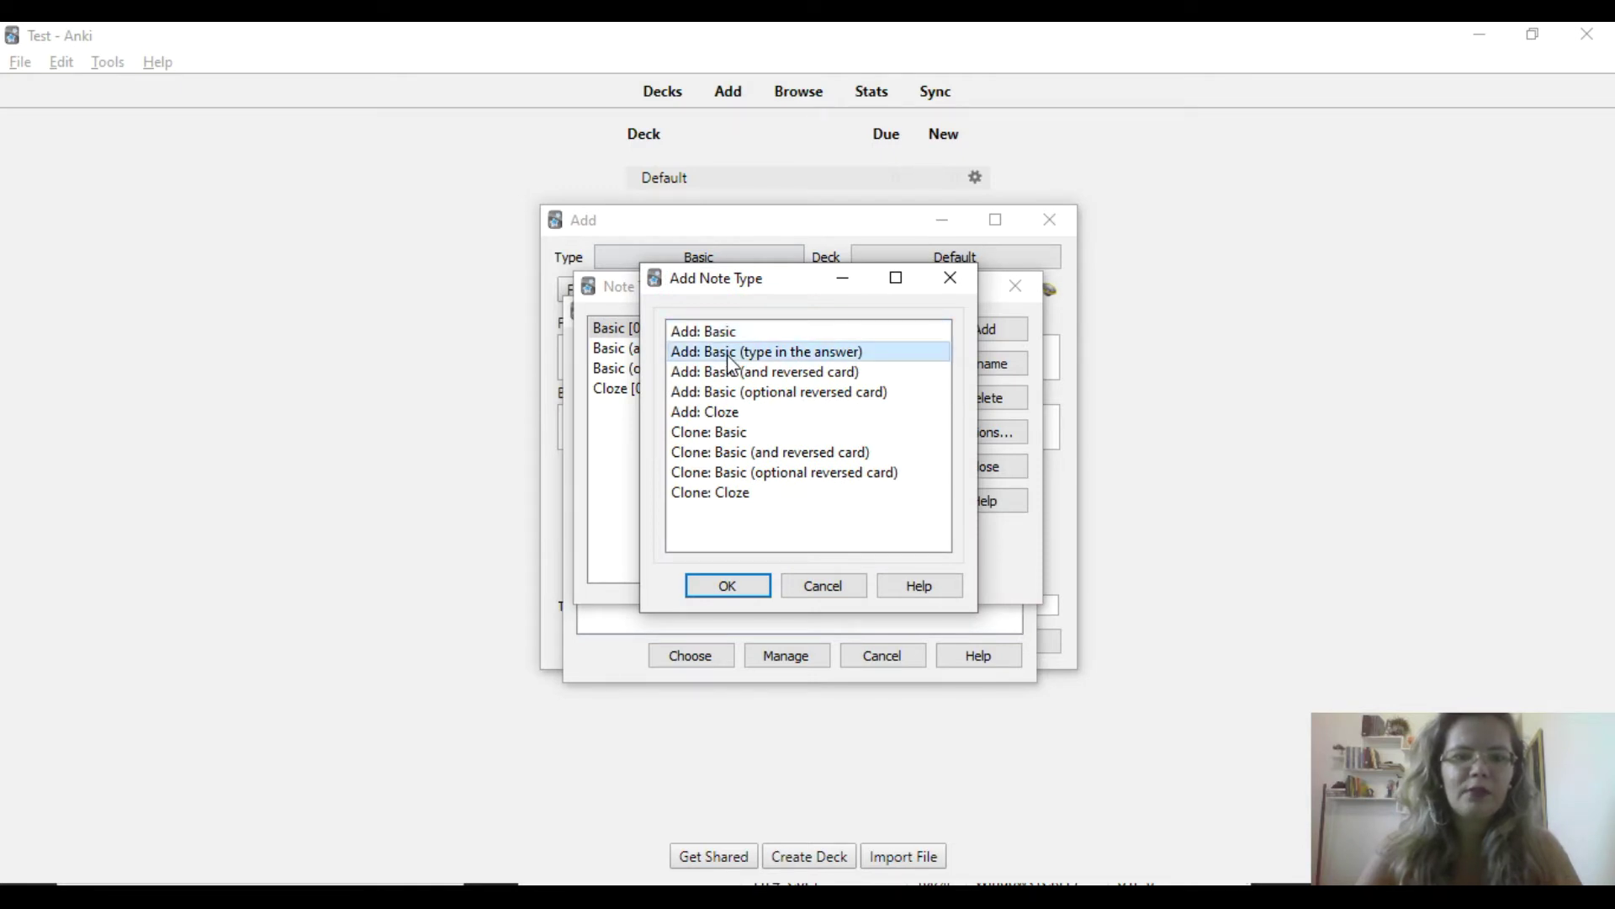
left_click(744, 589)
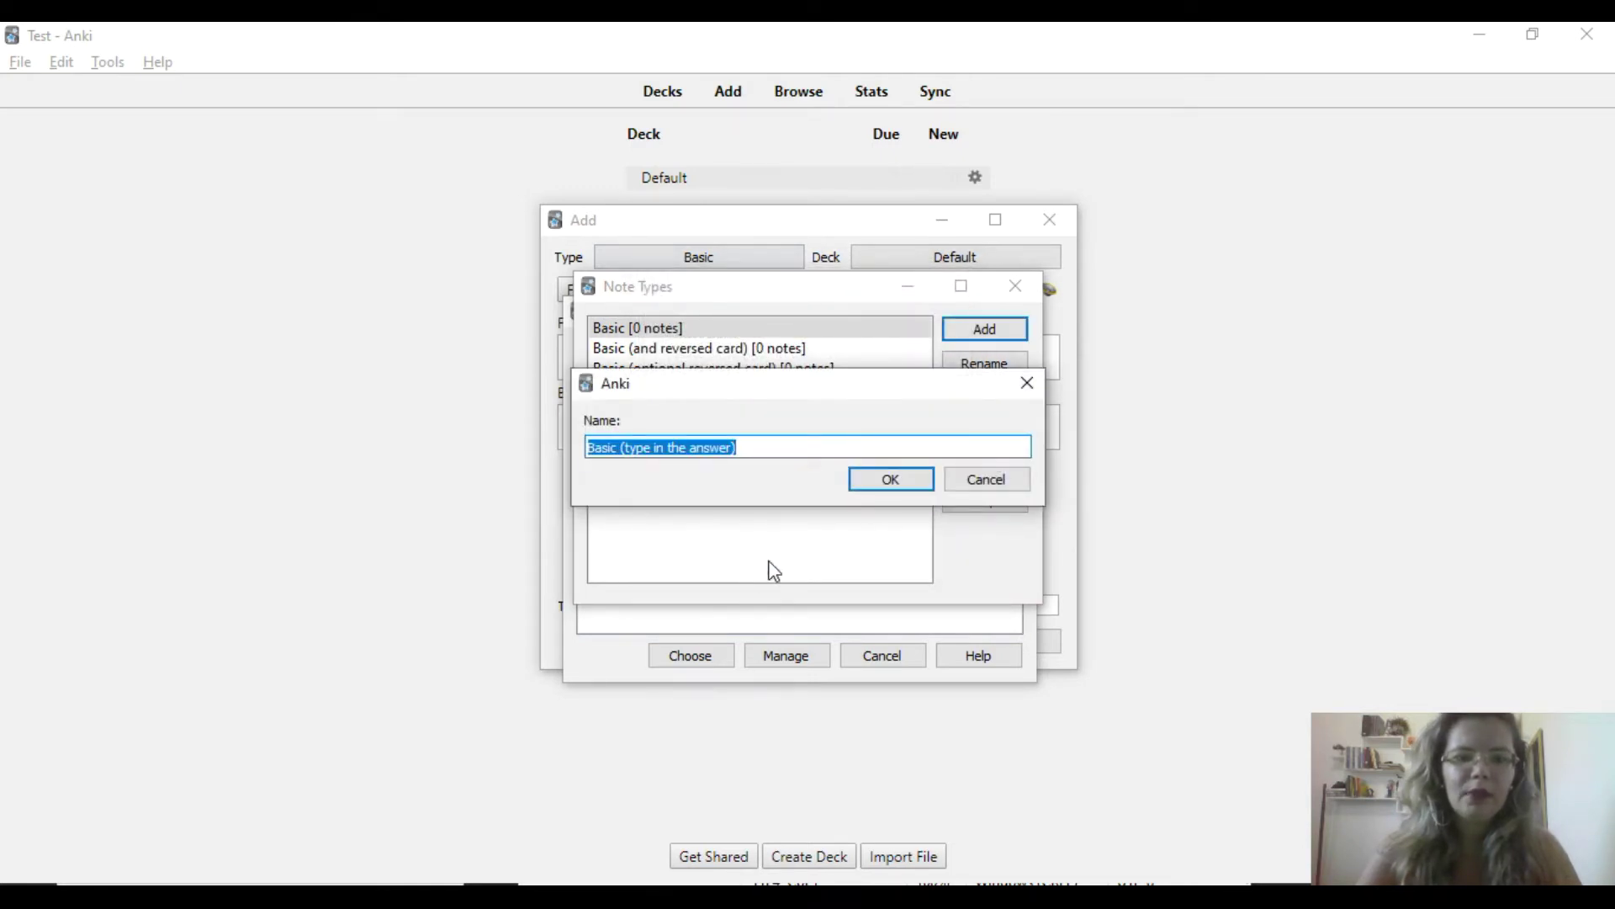
left_click(890, 479)
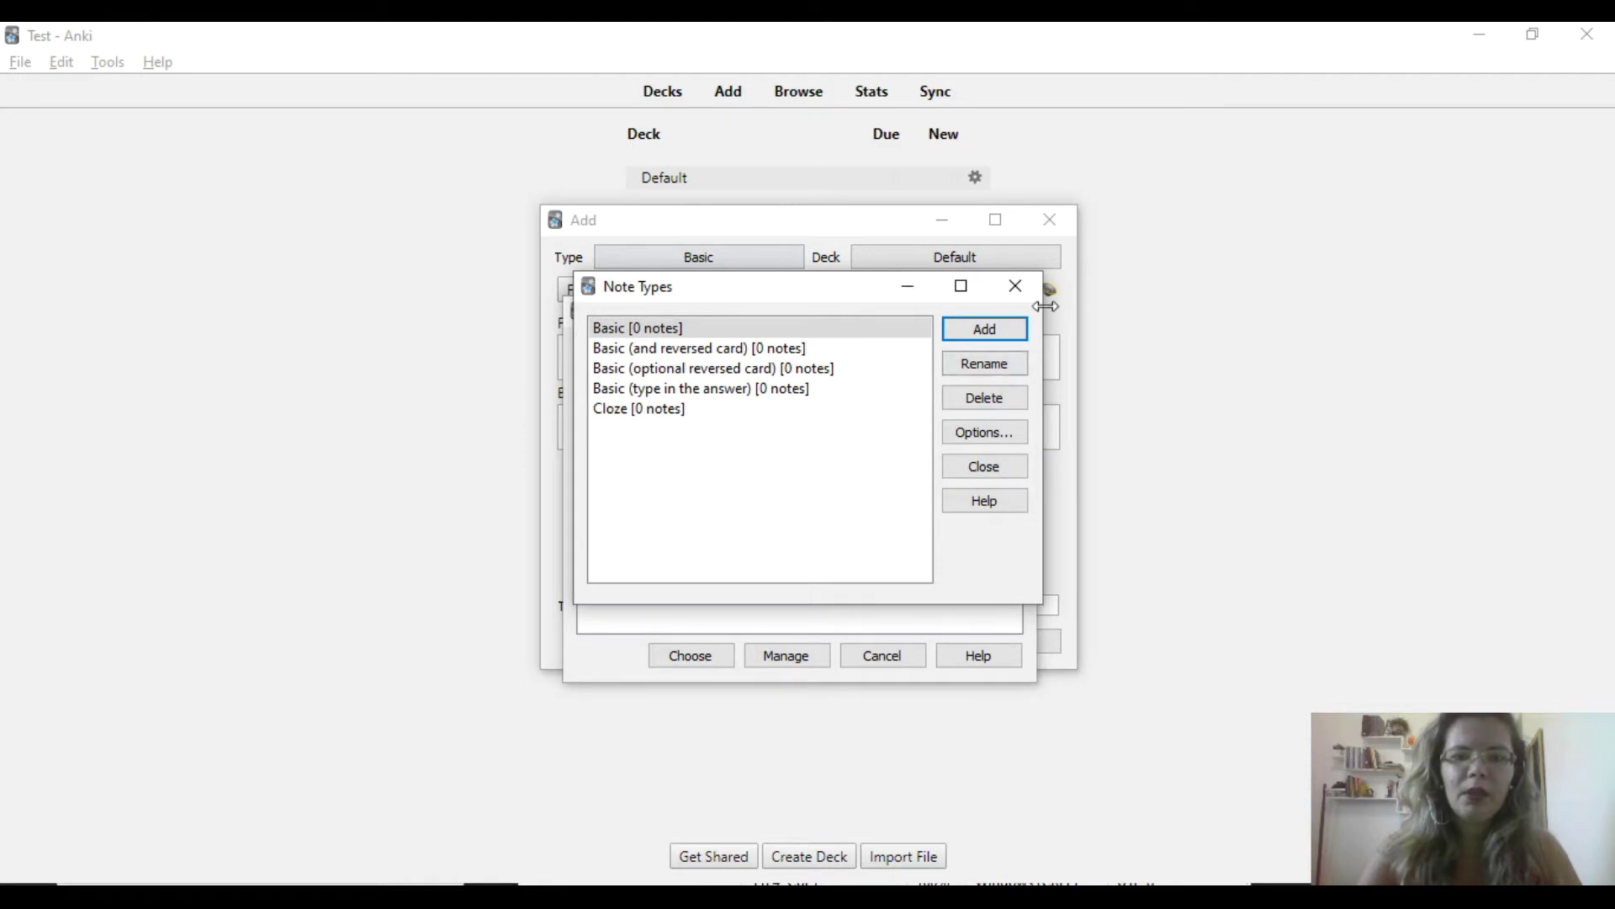
left_click(1014, 291)
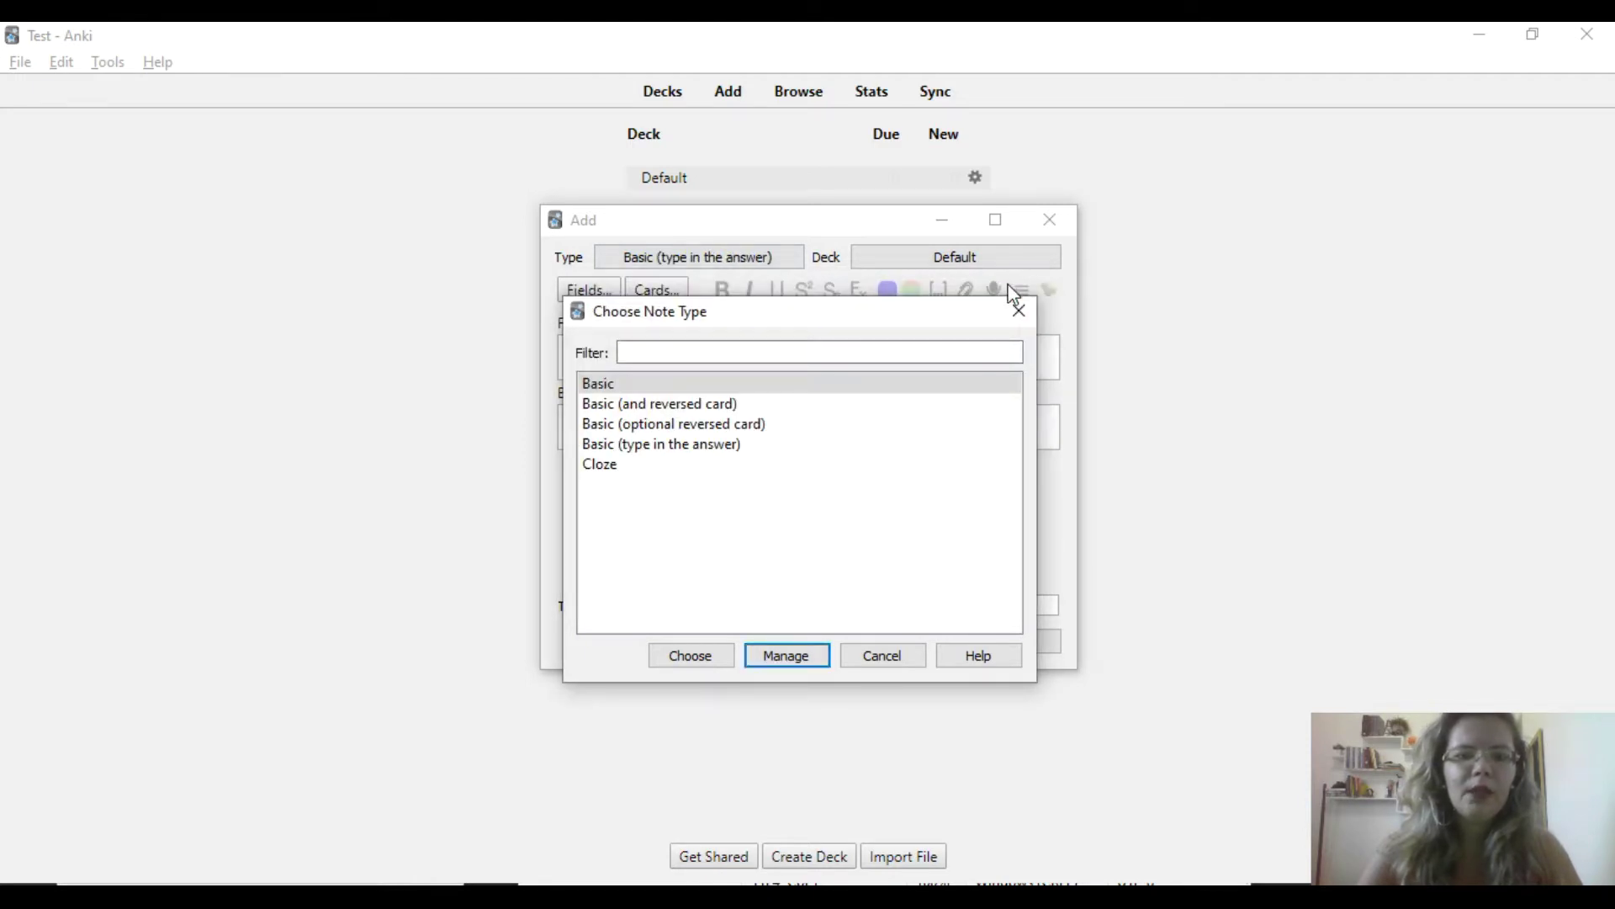
left_click(1019, 311)
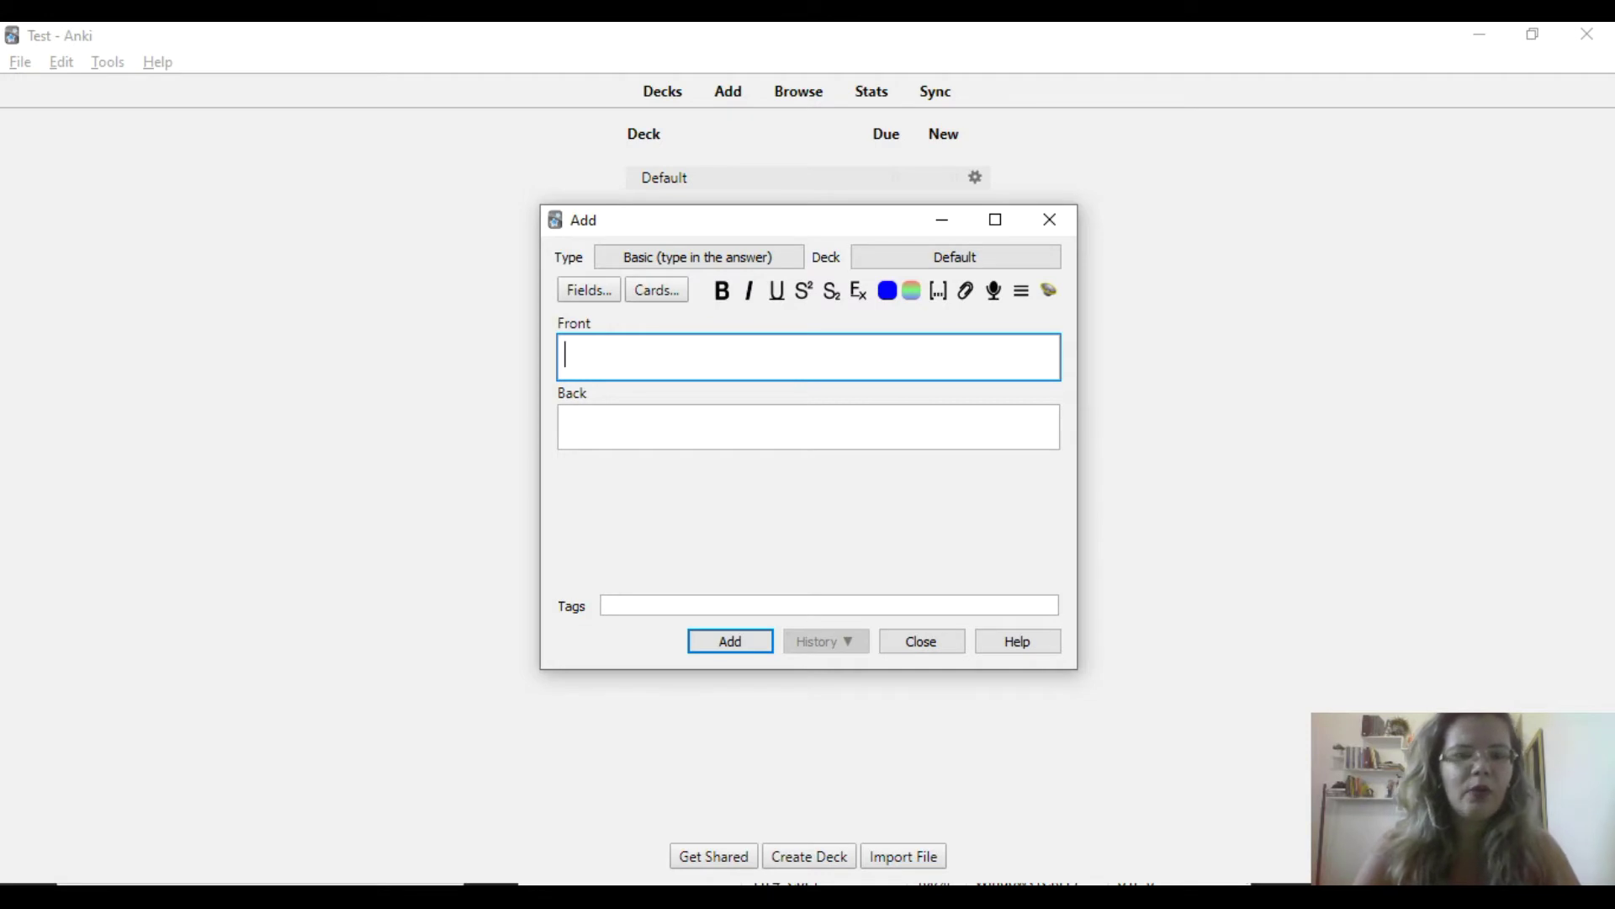
Step: Paste the blank-sentence clue and its definition from Notepad into the Front field
mouse_move(783, 896)
left_click(782, 791)
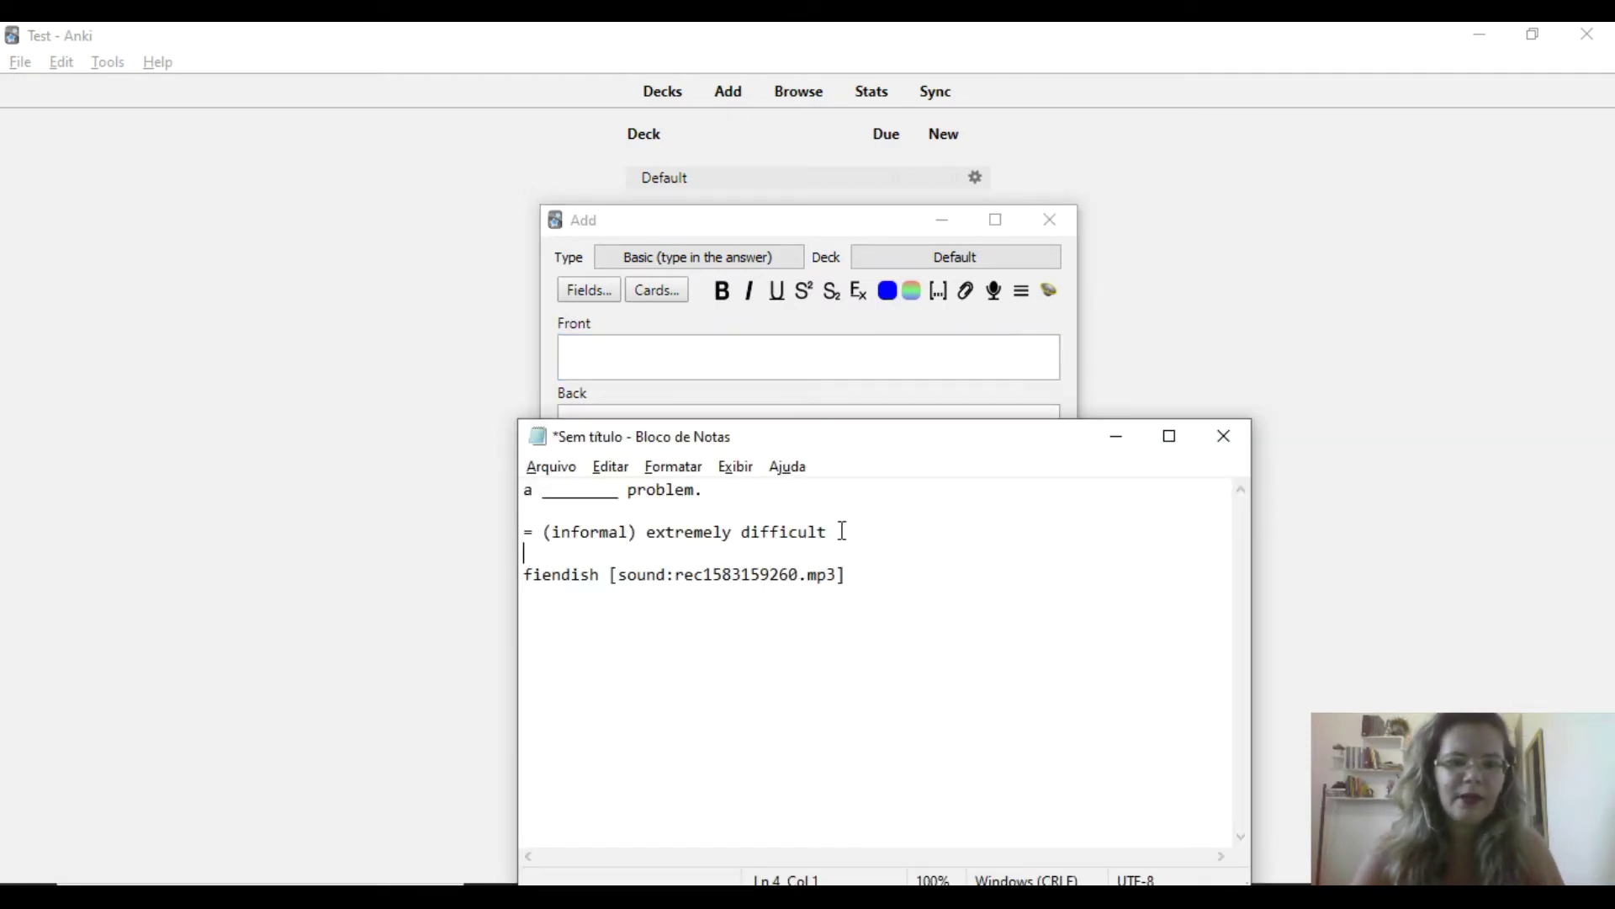
left_click_drag(838, 531, 509, 486)
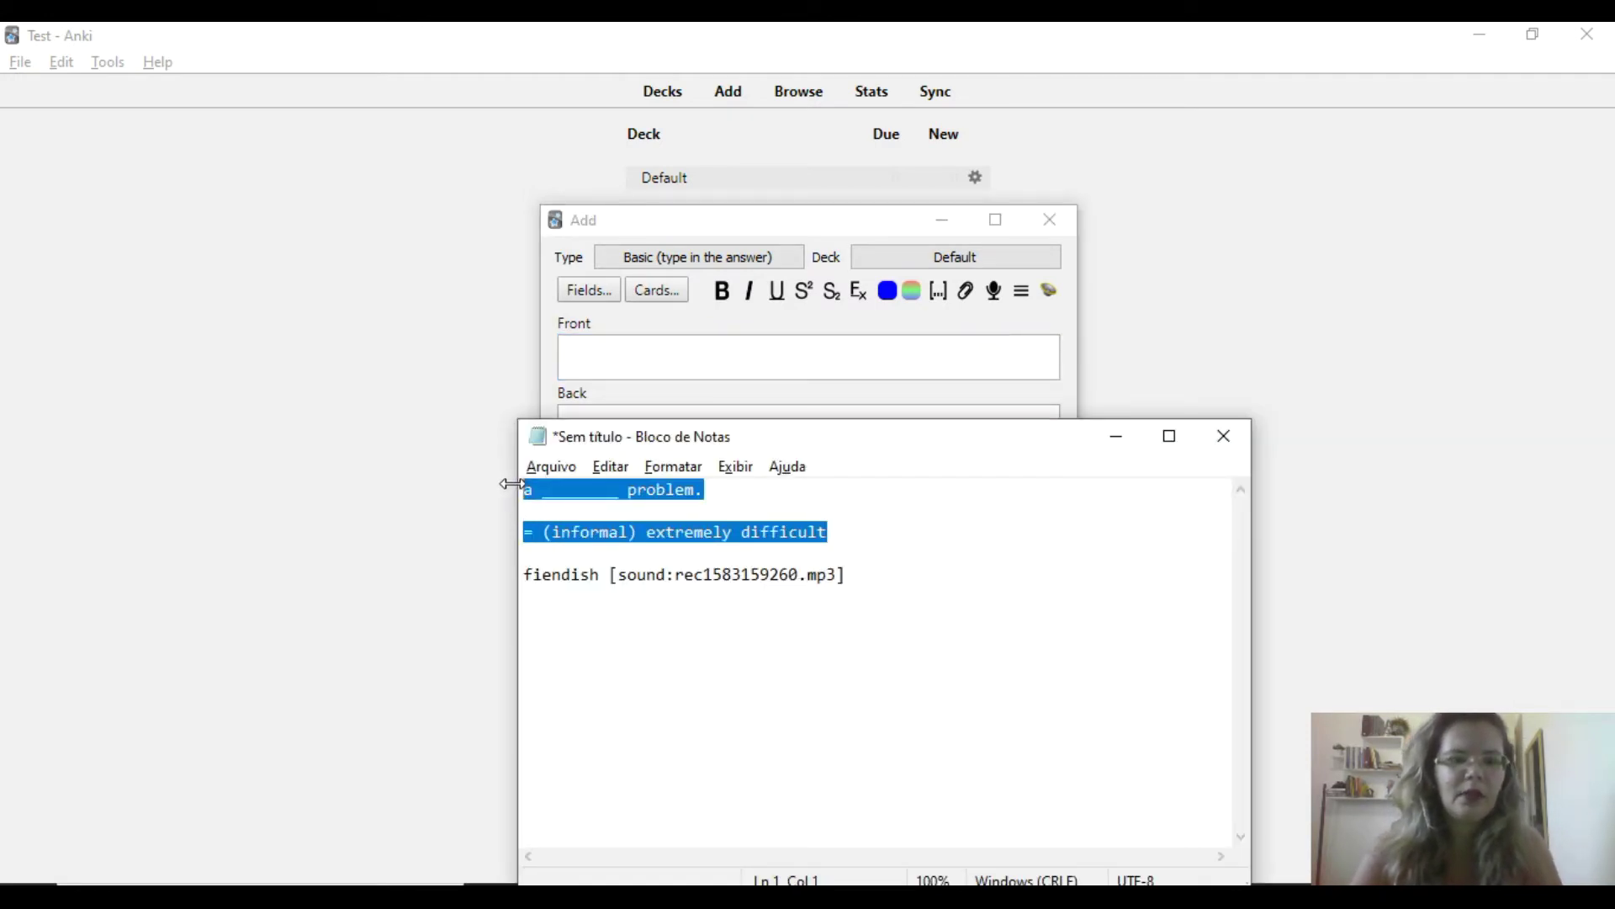
key("alt+Tab")
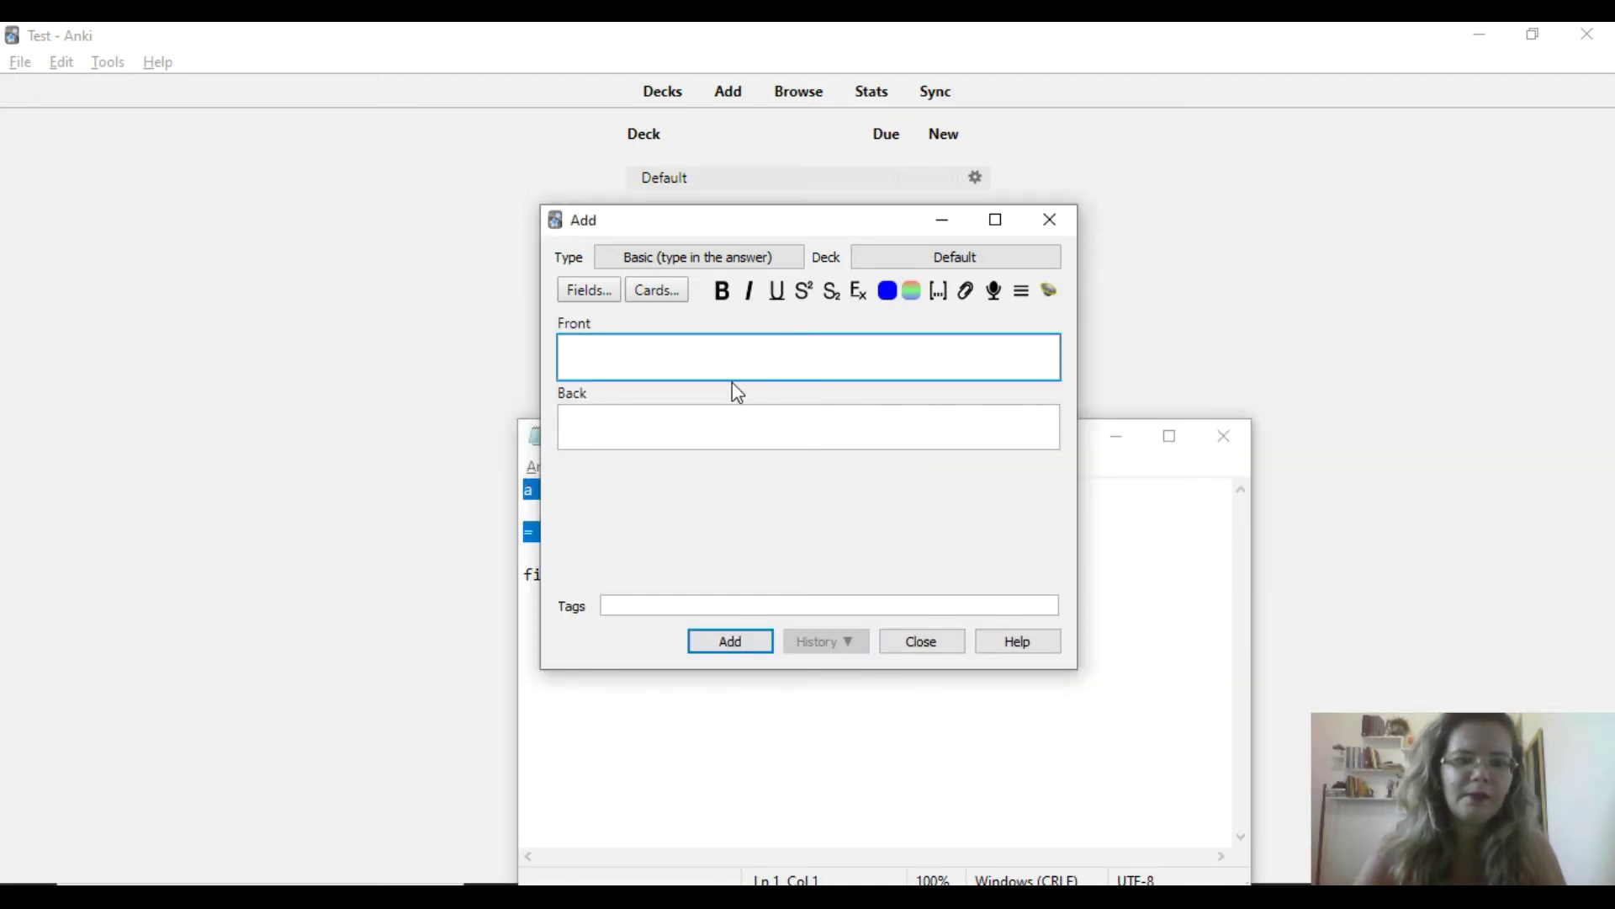
type("a _________ problem.  = (informal) extremely difficult")
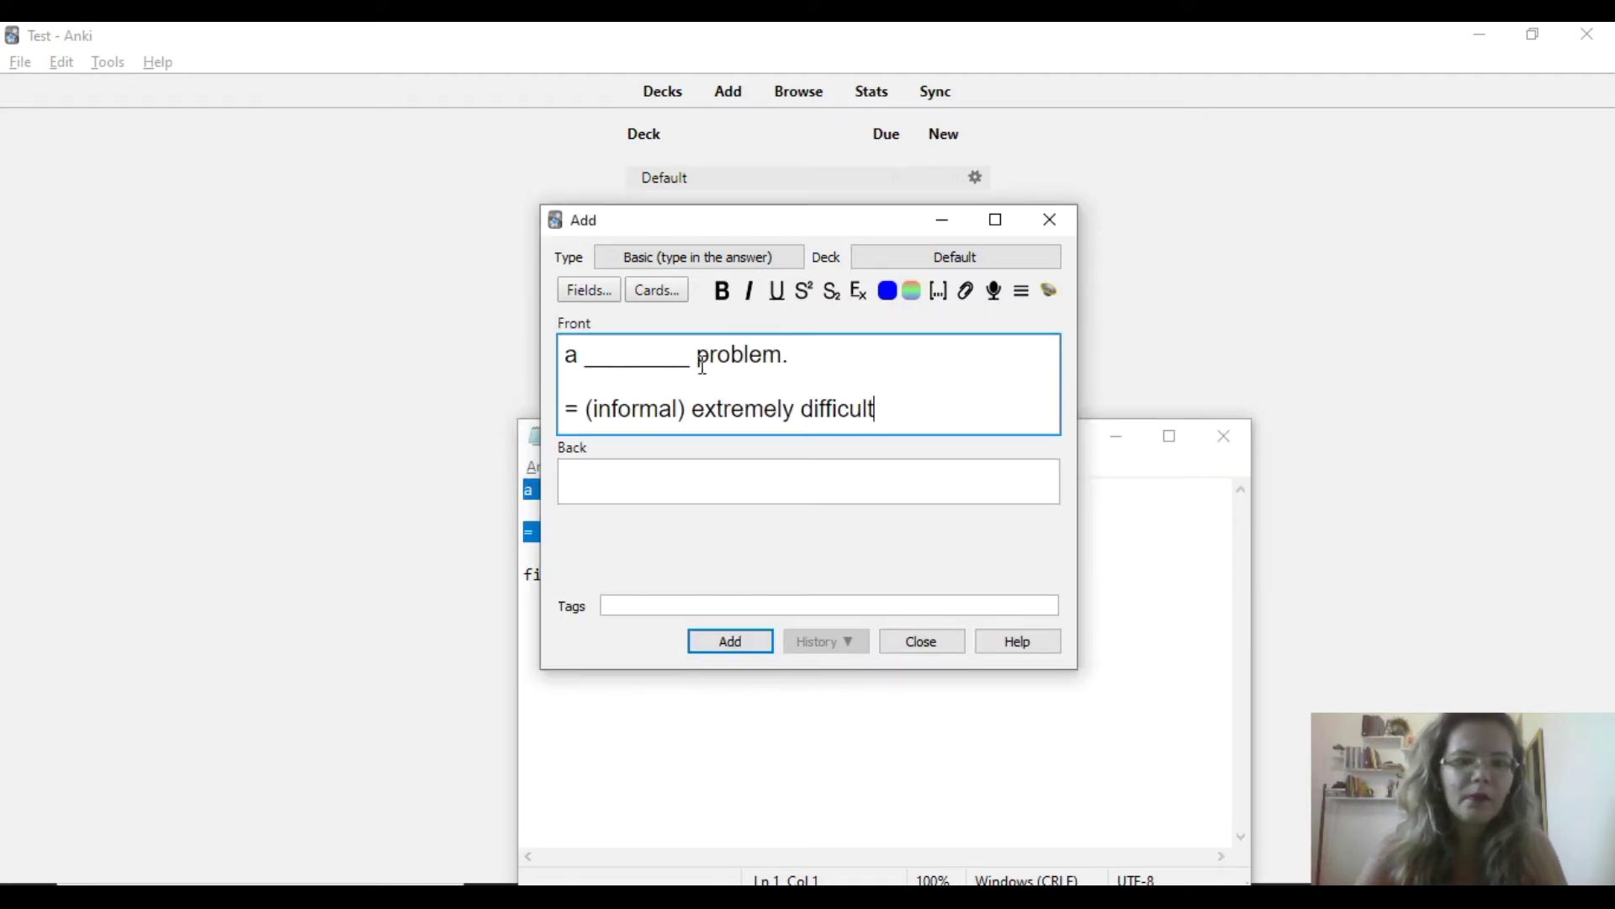
Step: Paste the 'fiendish [sound:...]' answer line from Notepad into the Back field
left_click(789, 491)
key("alt+Tab")
left_click_drag(865, 576, 509, 585)
key("alt+Tab")
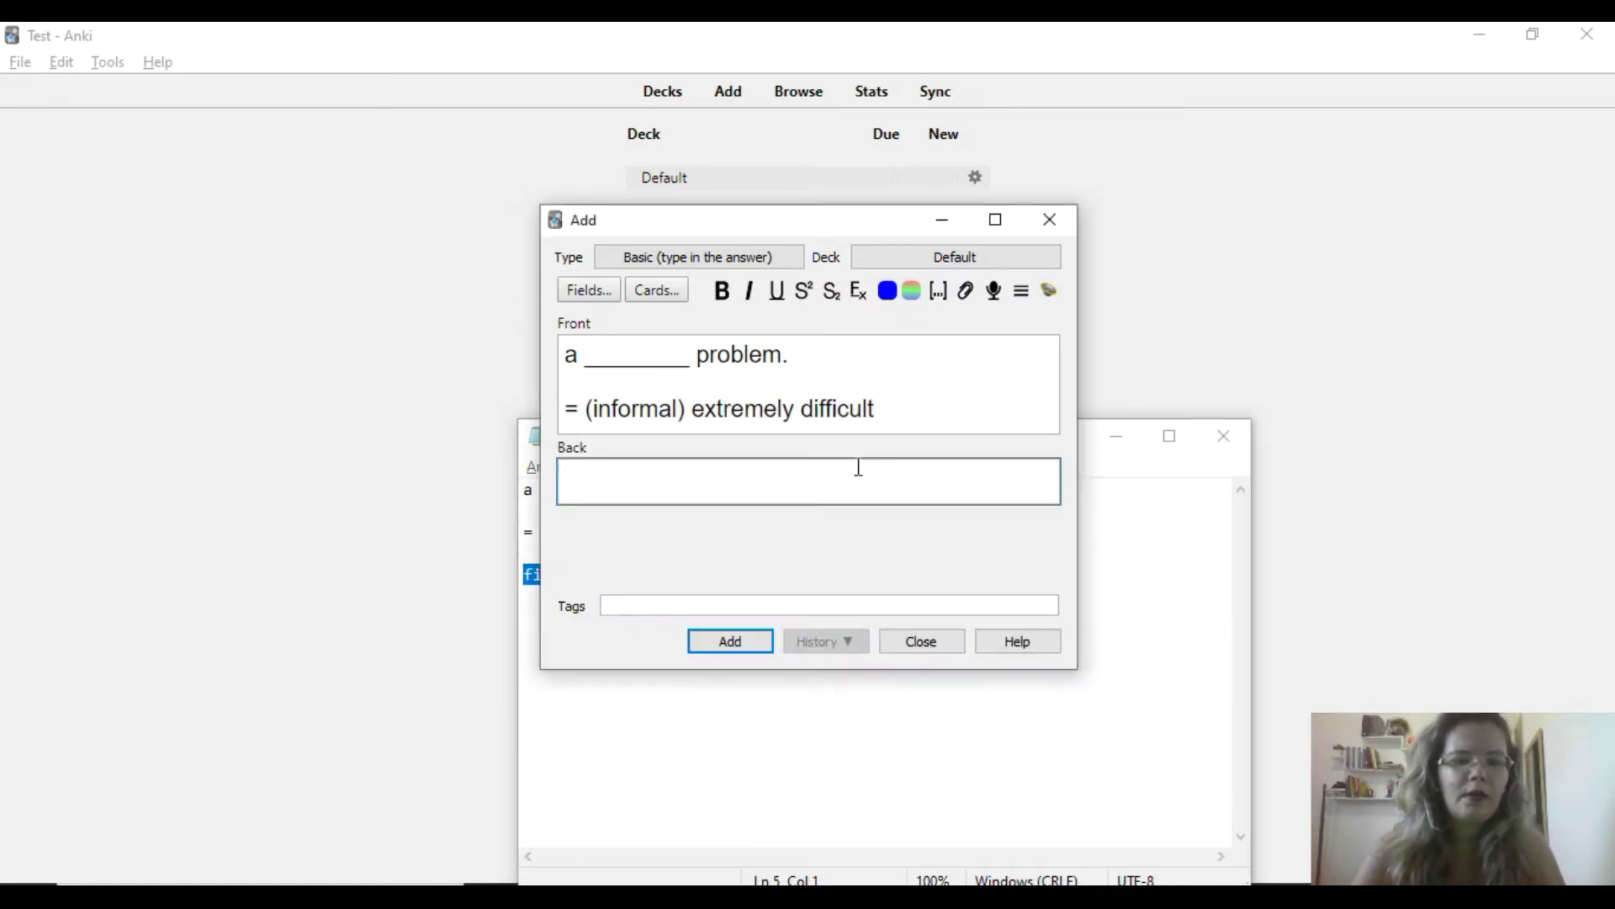
type("fiendish [sound:rec1583159260.mp3]")
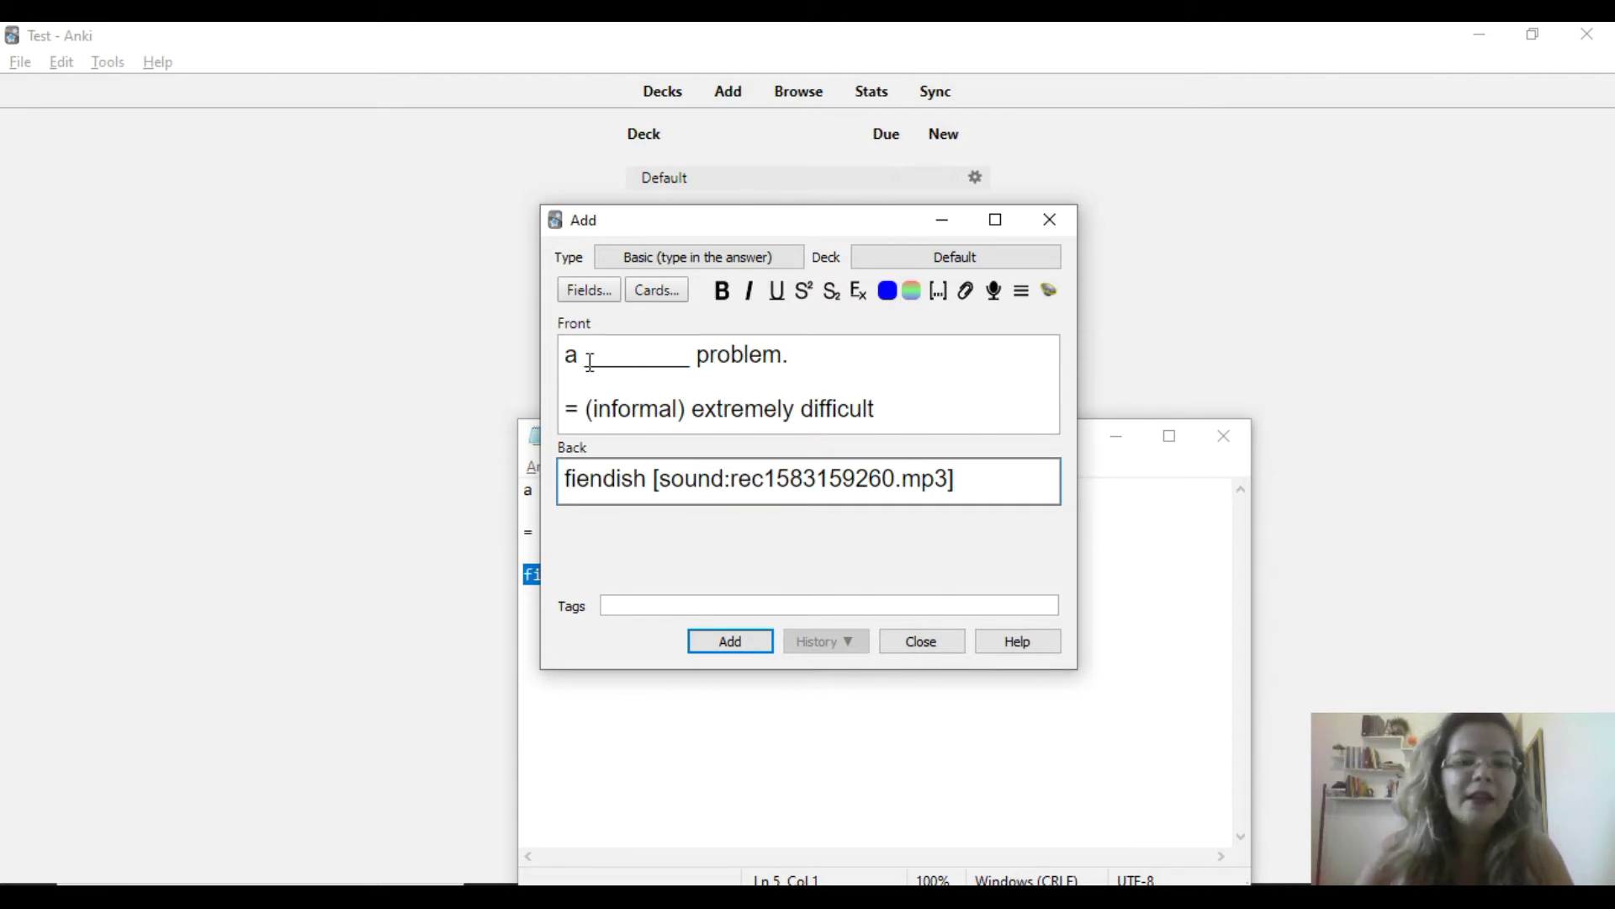
Step: Check the blank, definition line and sound reference, then add the card to the Default deck
left_click_drag(589, 362, 697, 362)
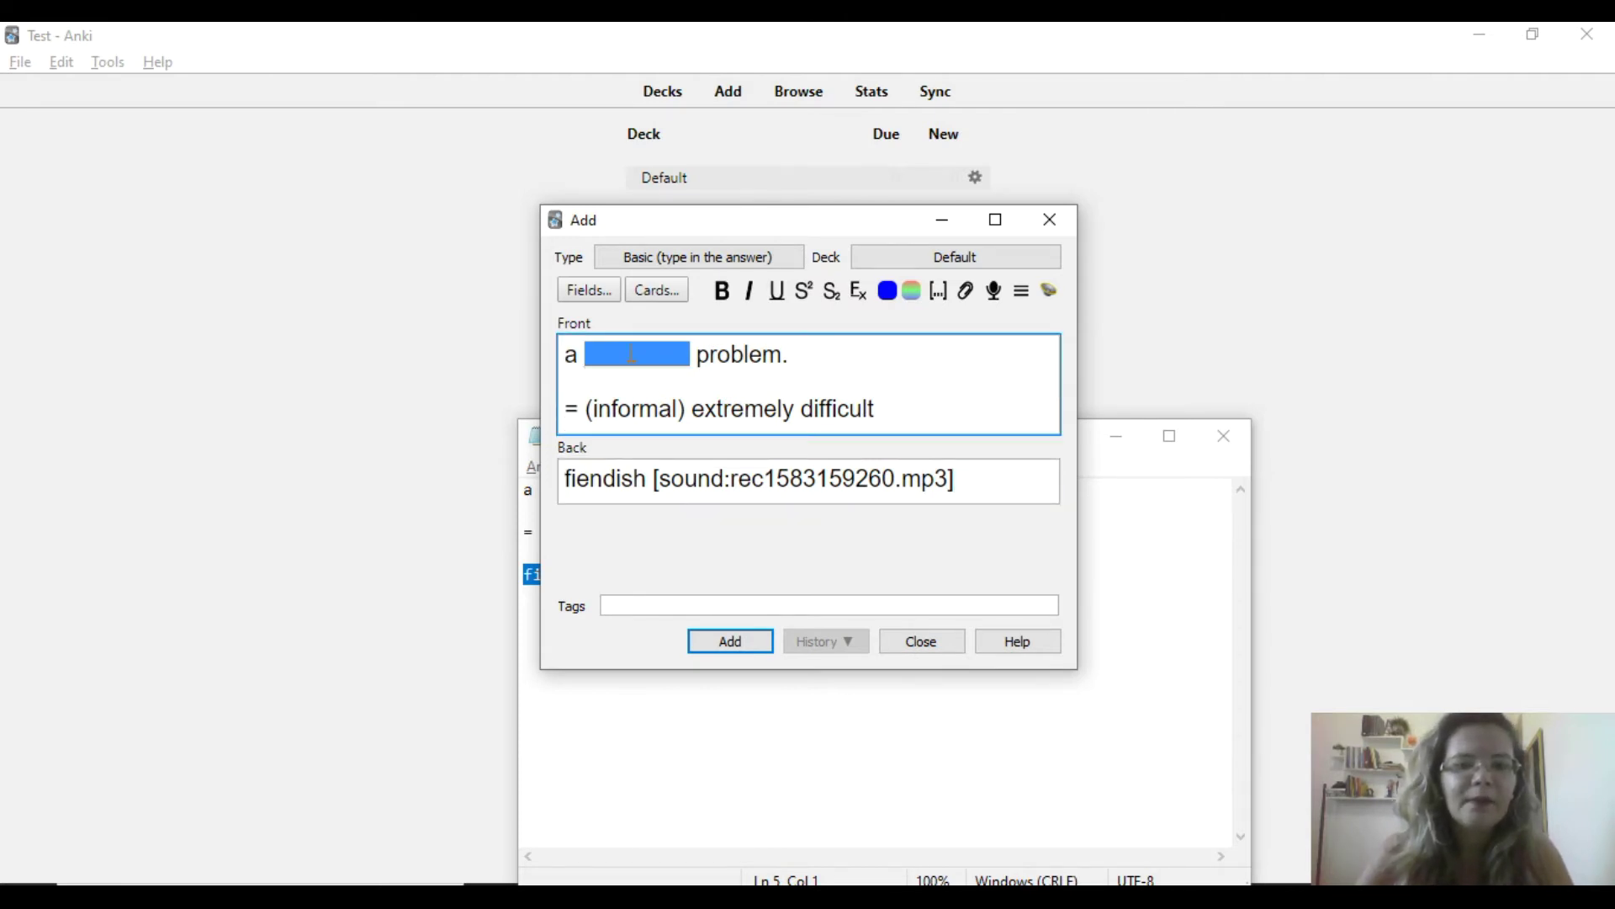
left_click(678, 370)
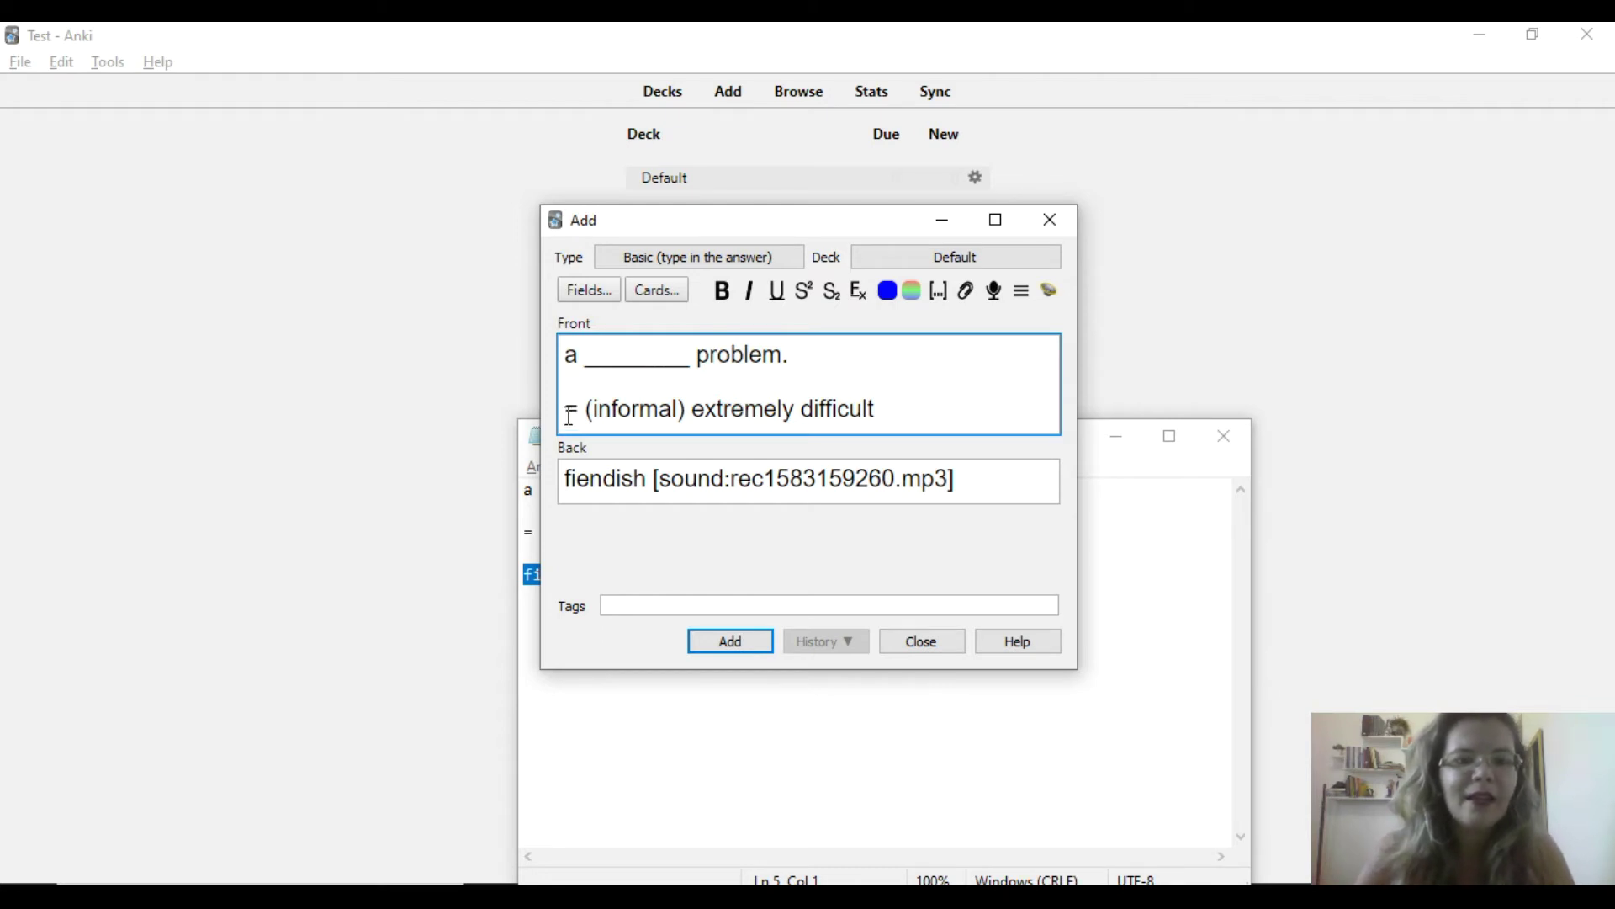
left_click_drag(570, 415, 880, 415)
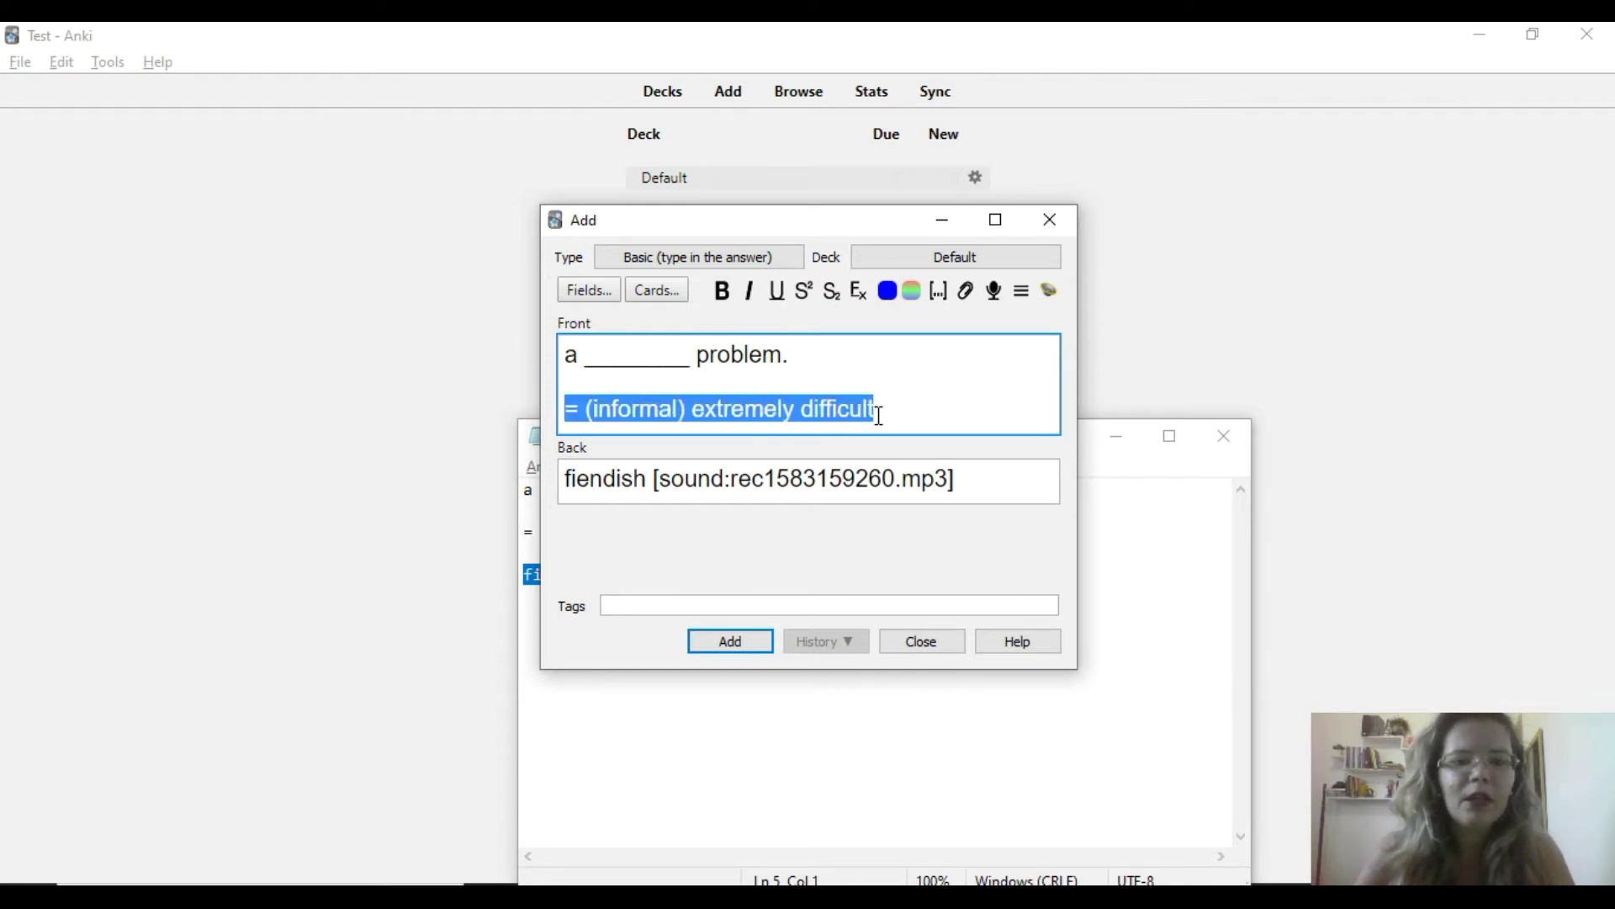
left_click(767, 363)
double_click(640, 360)
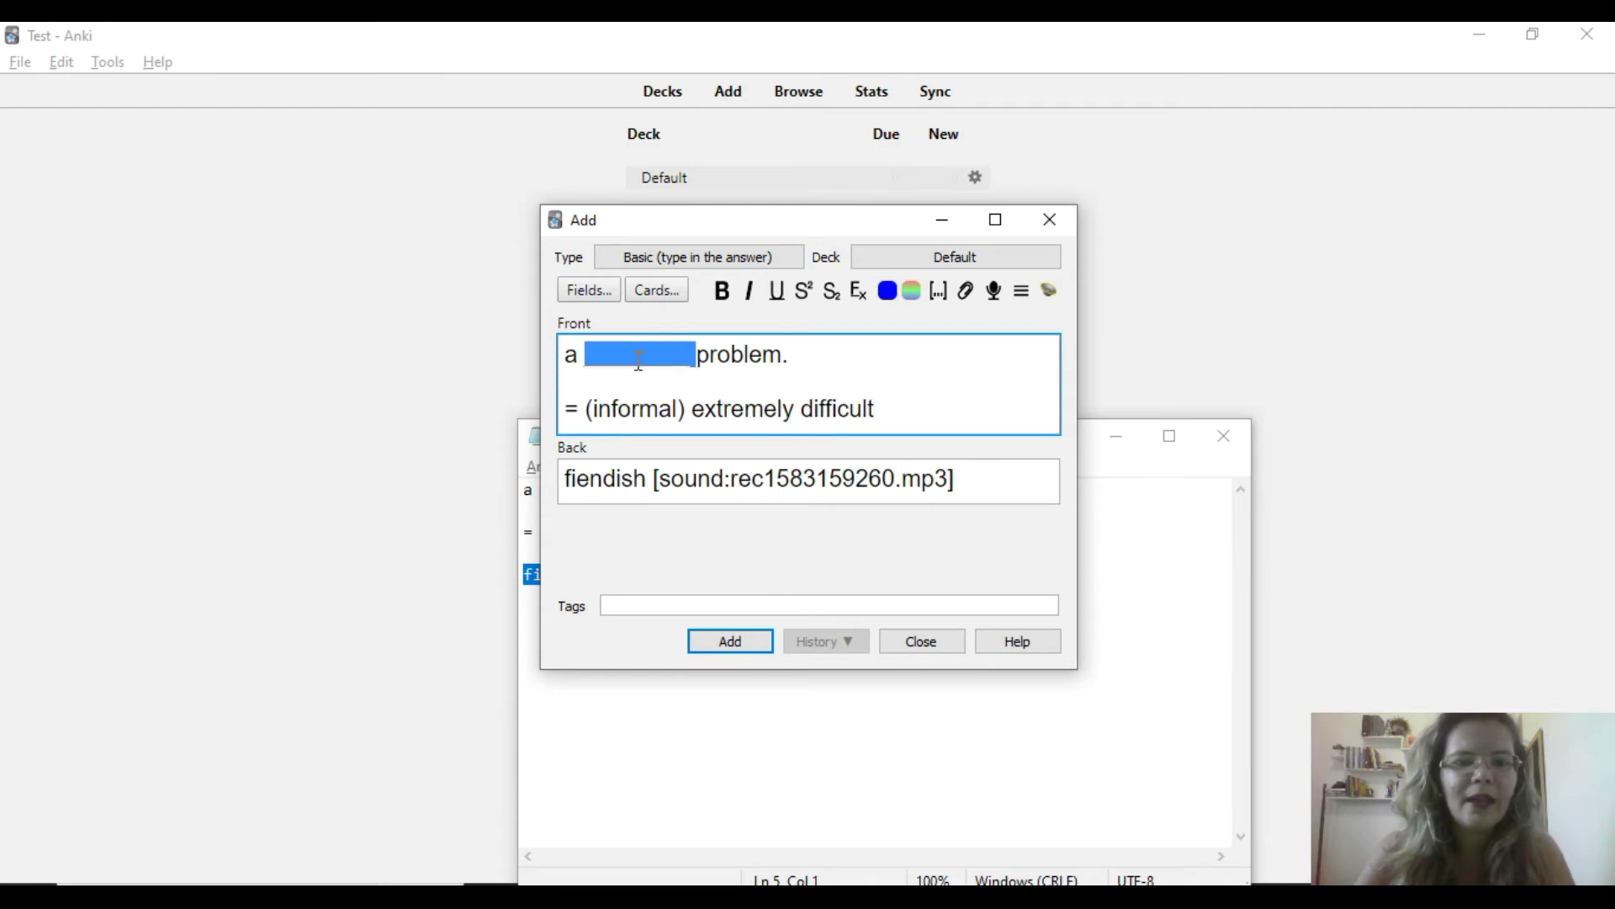
left_click(925, 407)
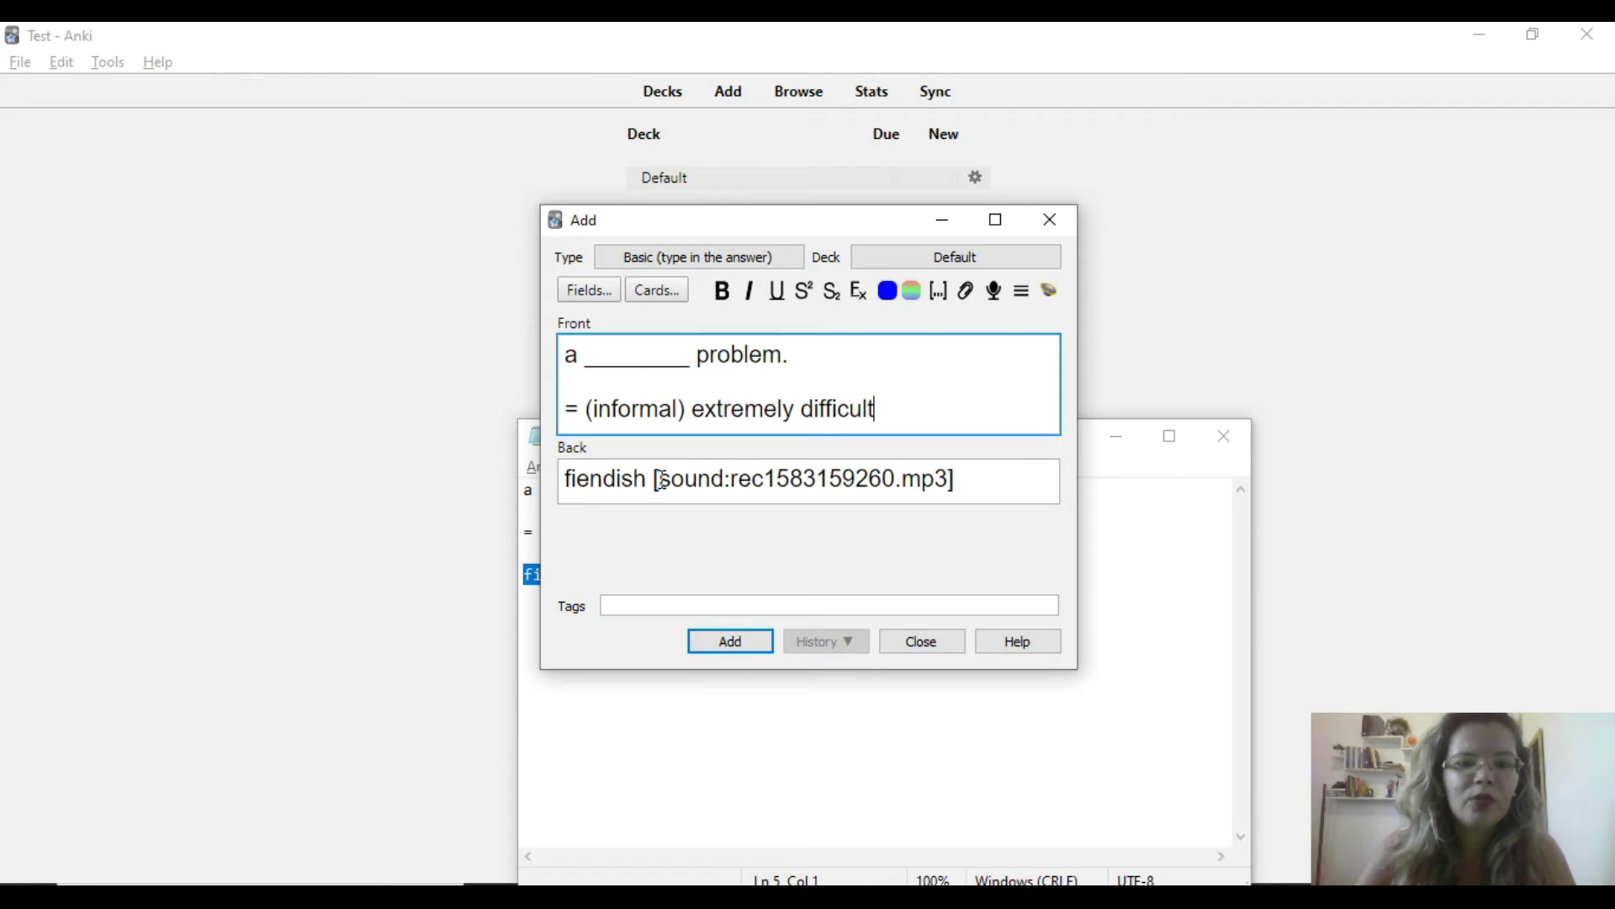
left_click_drag(663, 479, 963, 484)
left_click(959, 486)
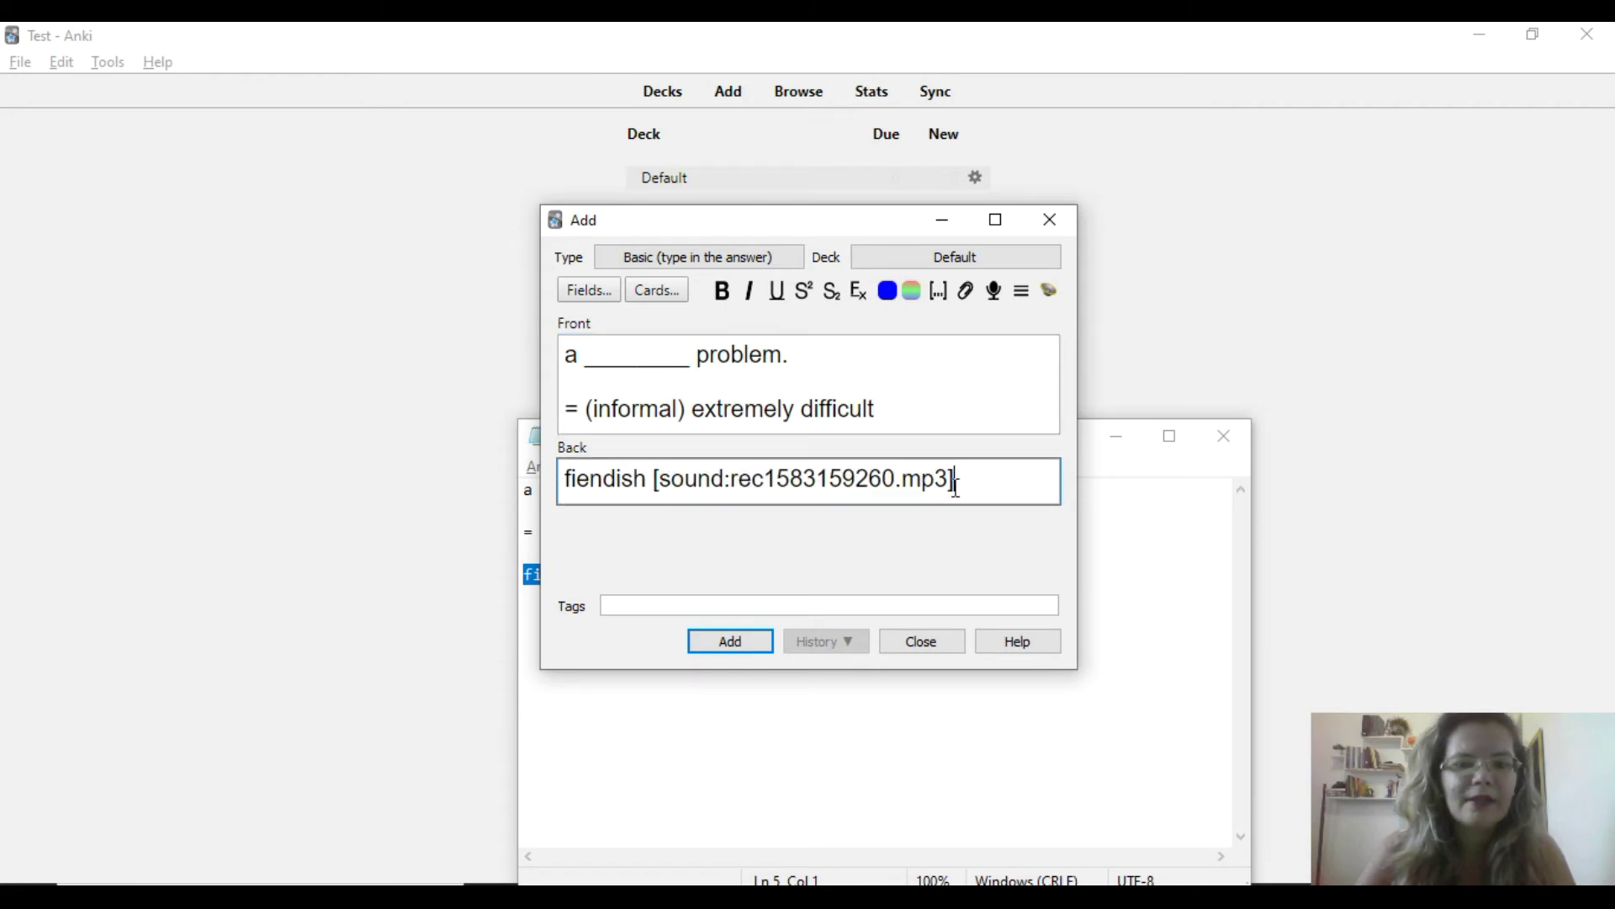
left_click(725, 650)
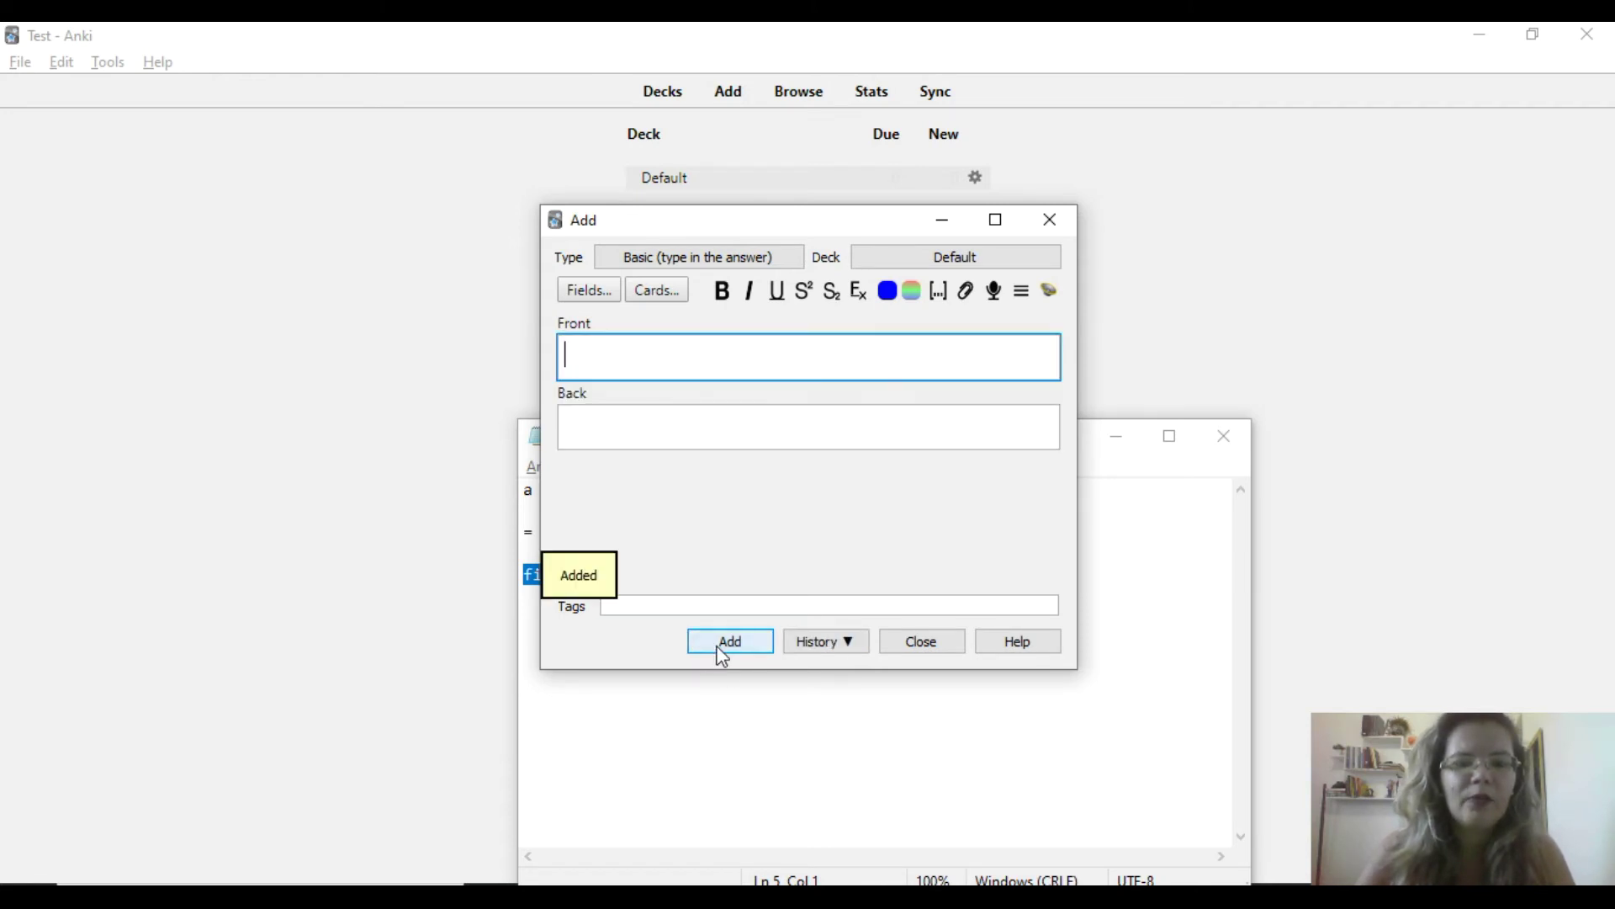
Step: Close the Add window and start studying the Default deck
left_click(957, 651)
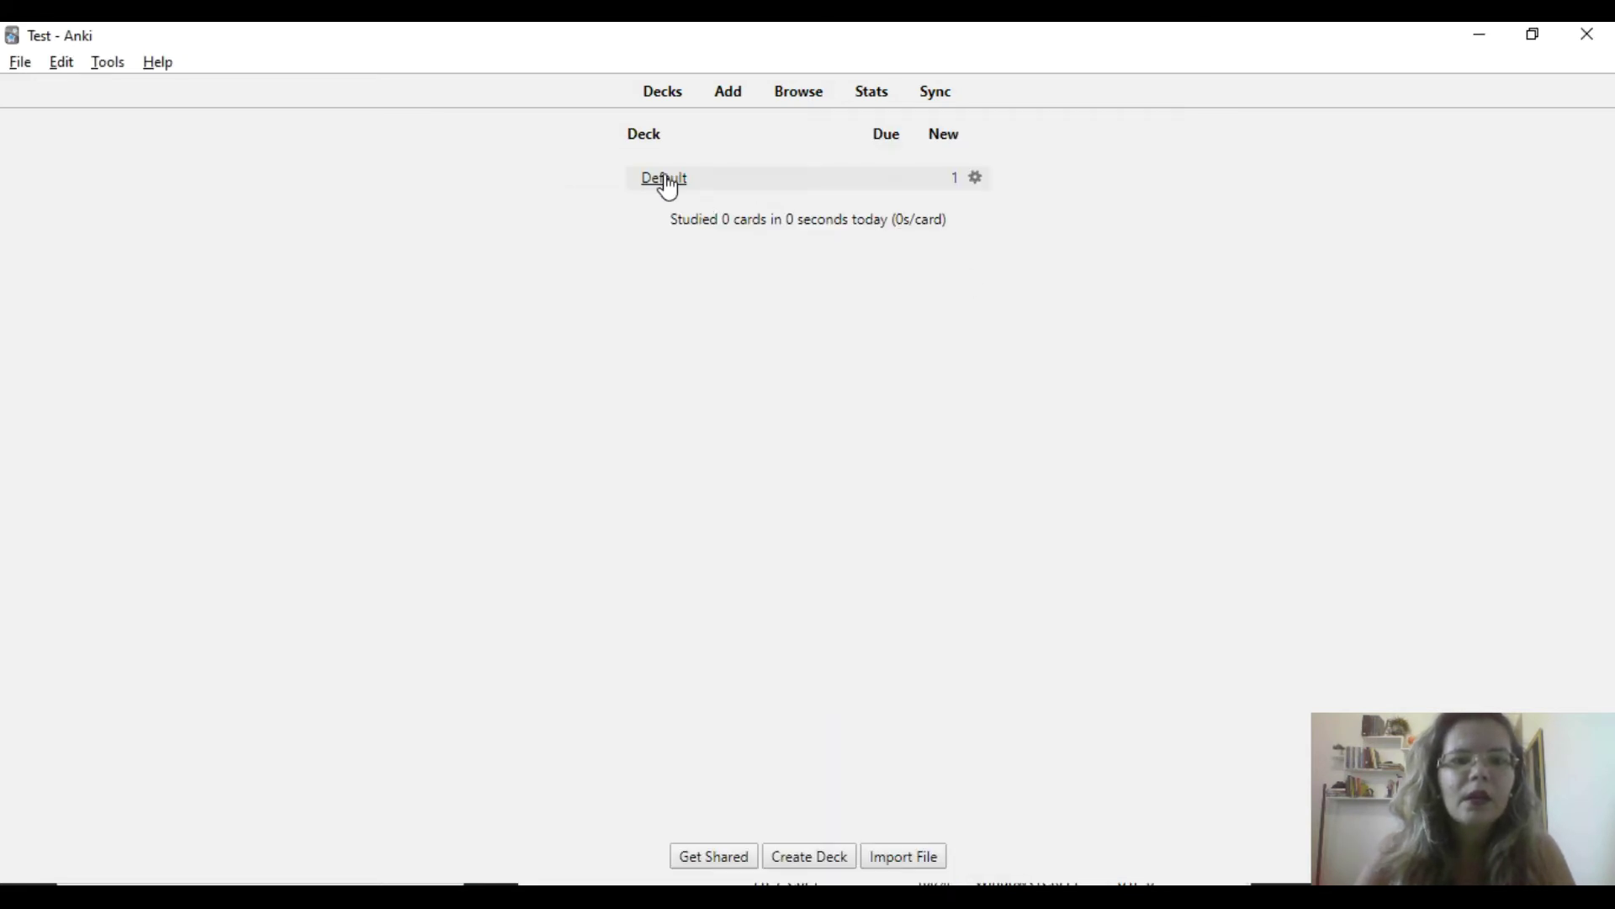
left_click(669, 180)
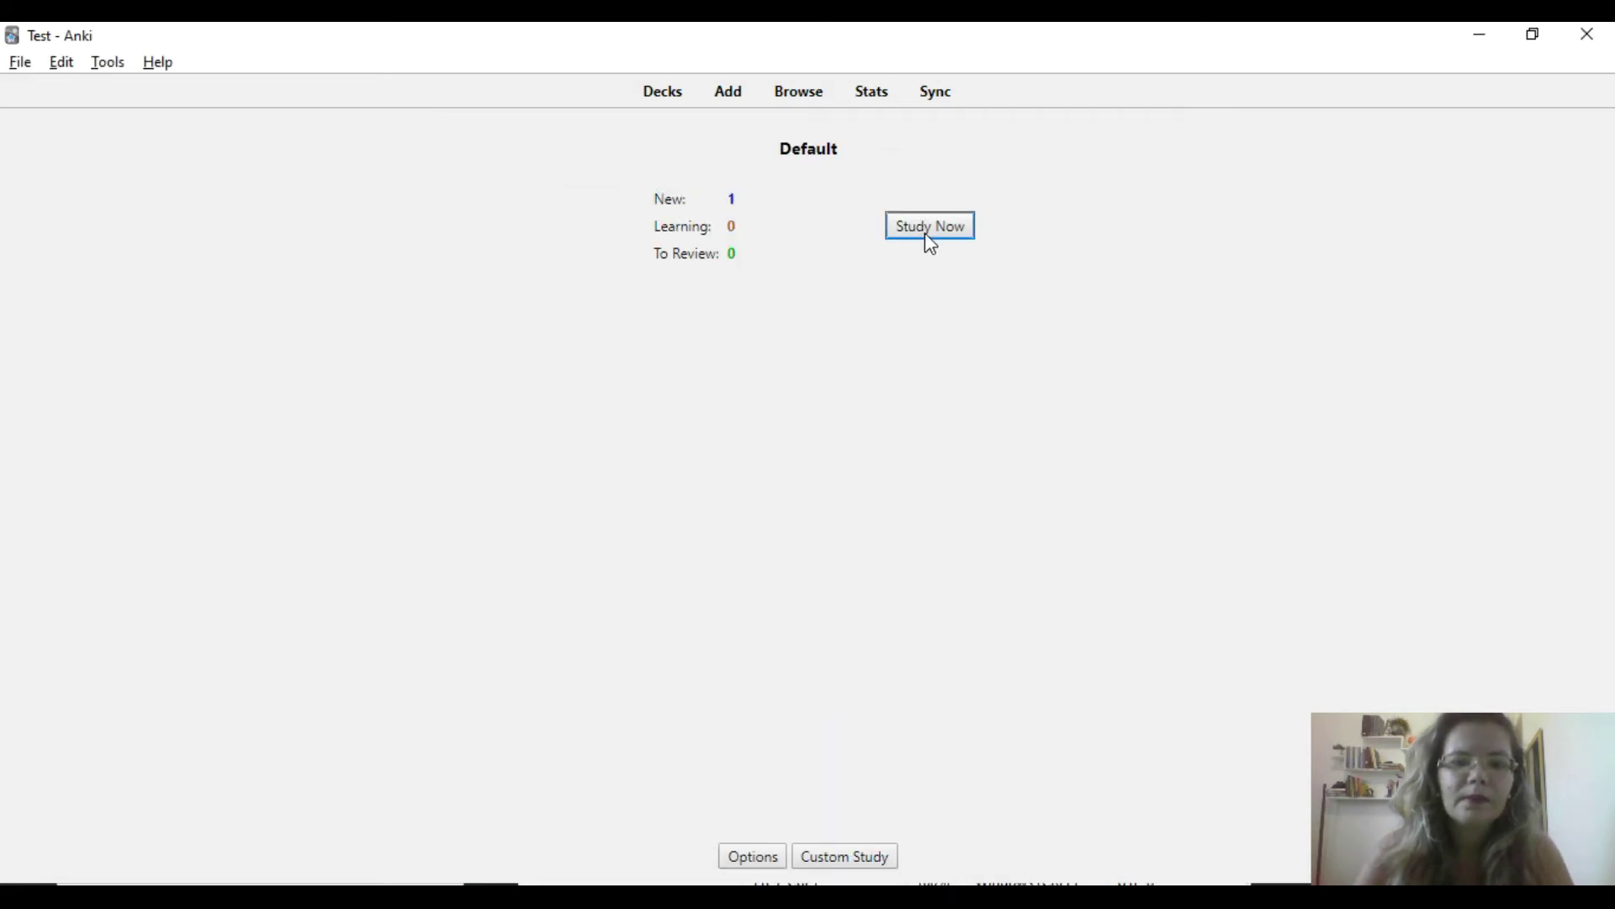
left_click(929, 235)
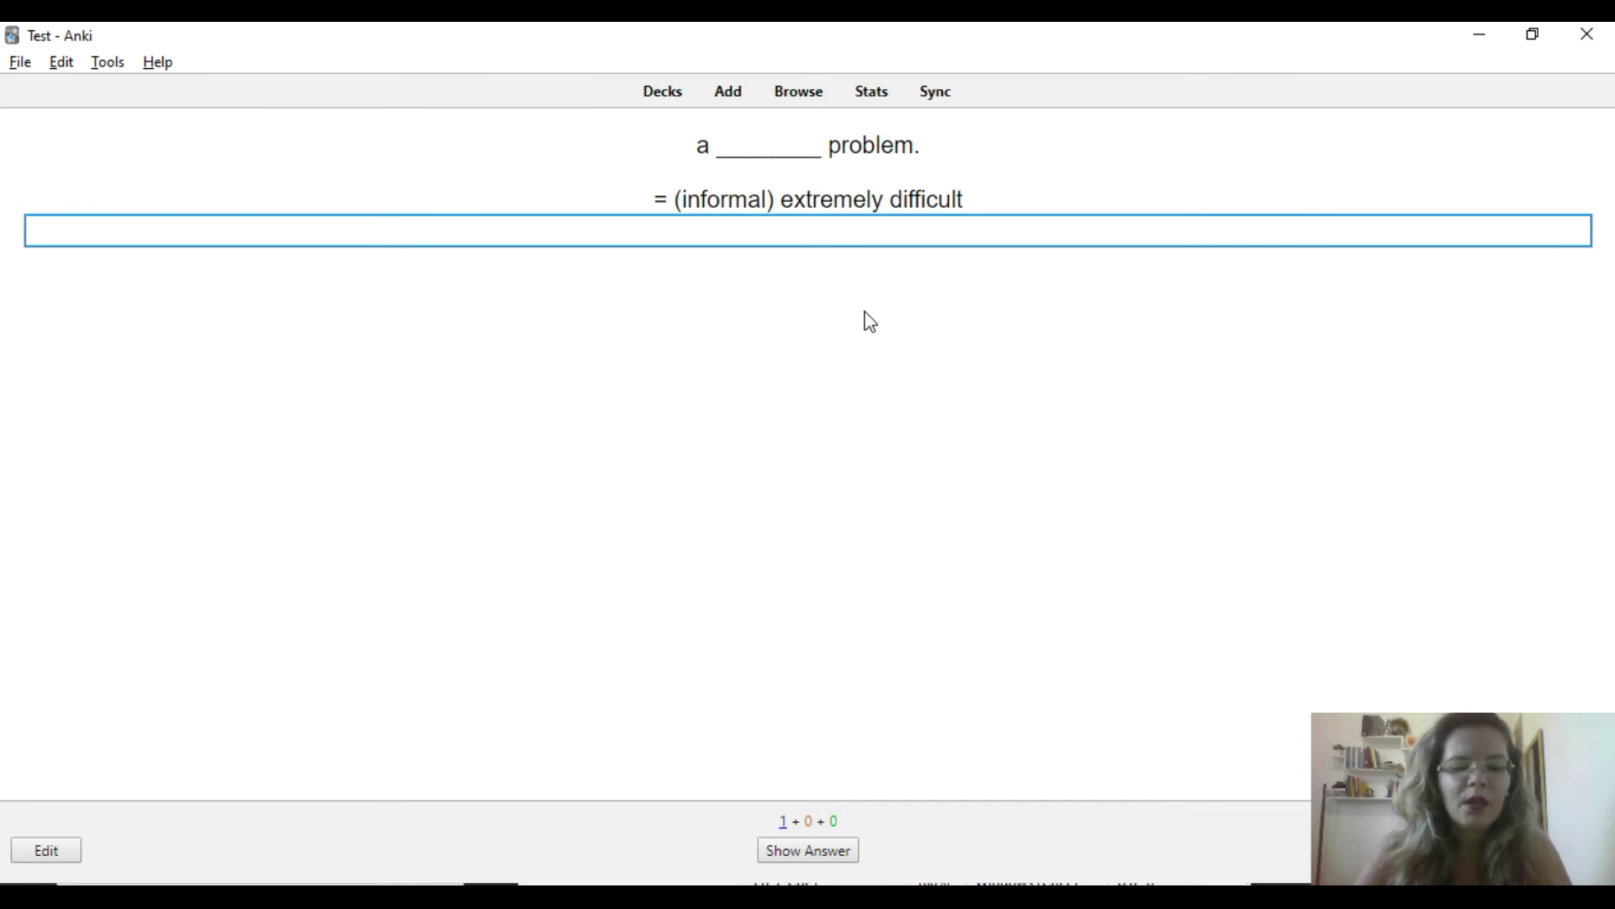
Step: Type the guess 'hard' and check it against the correct answer 'fiendish'
type("hard")
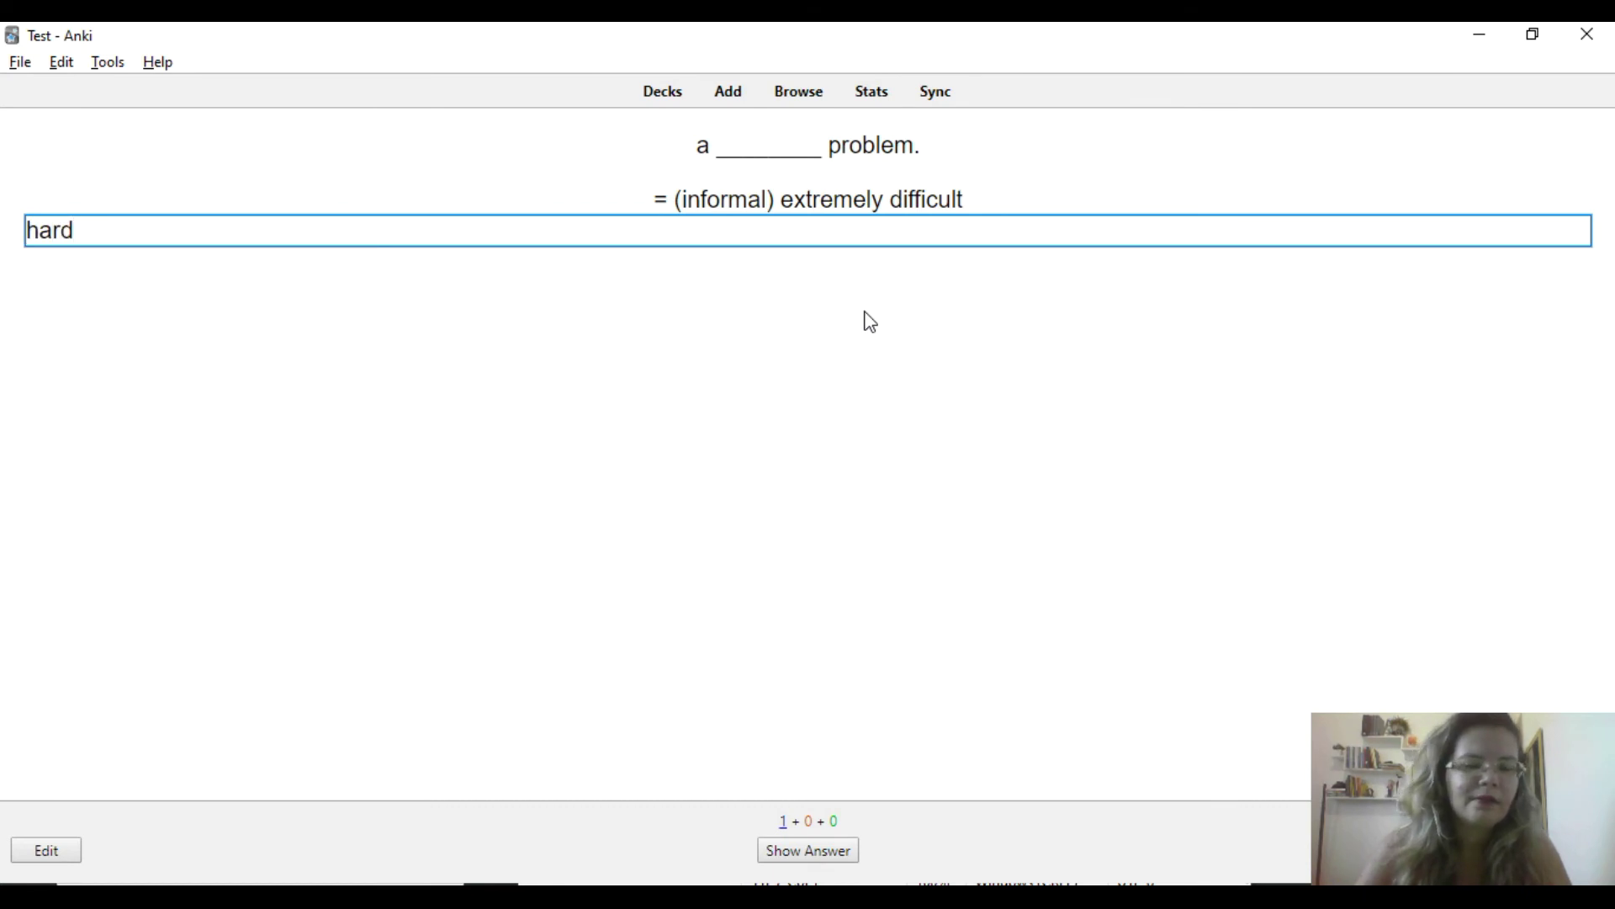
key("Return")
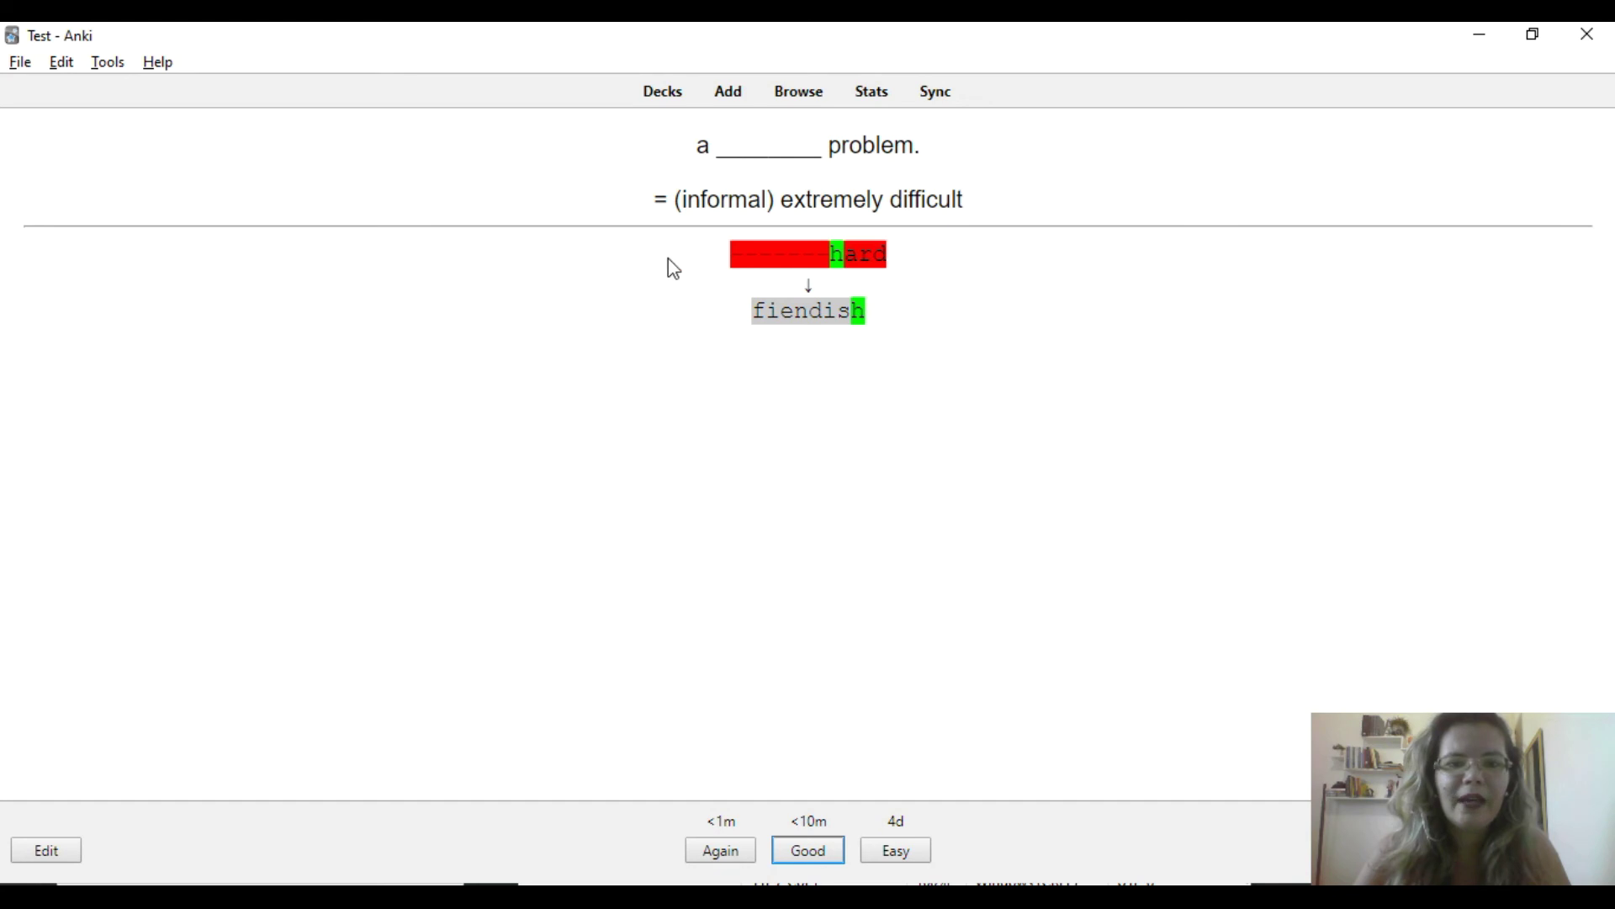
left_click_drag(718, 260, 901, 267)
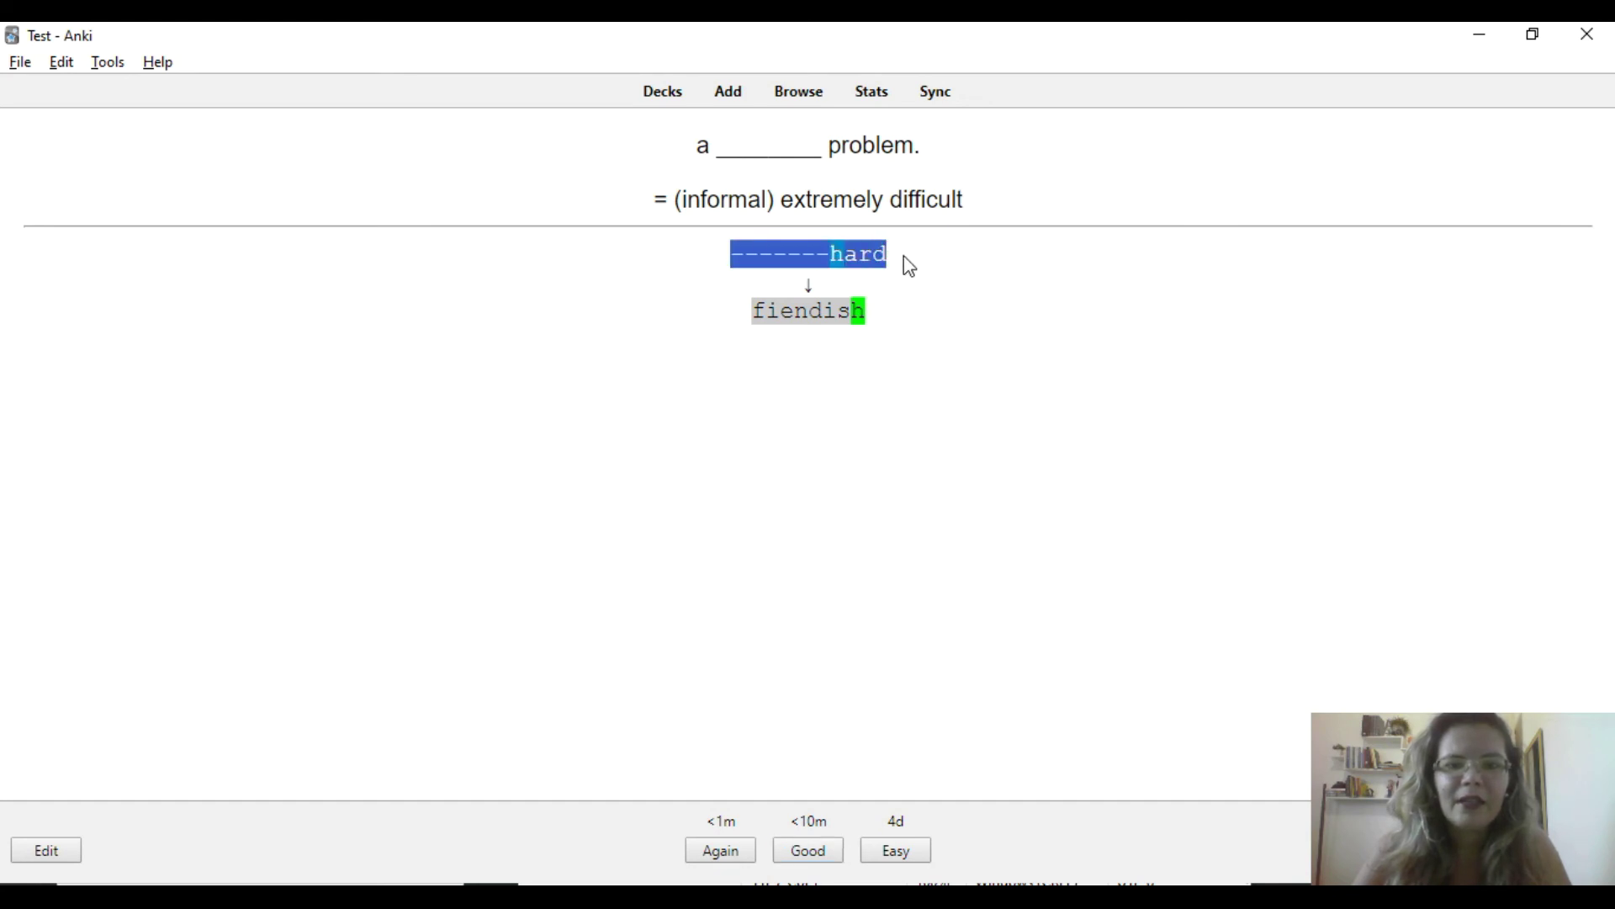
left_click(907, 264)
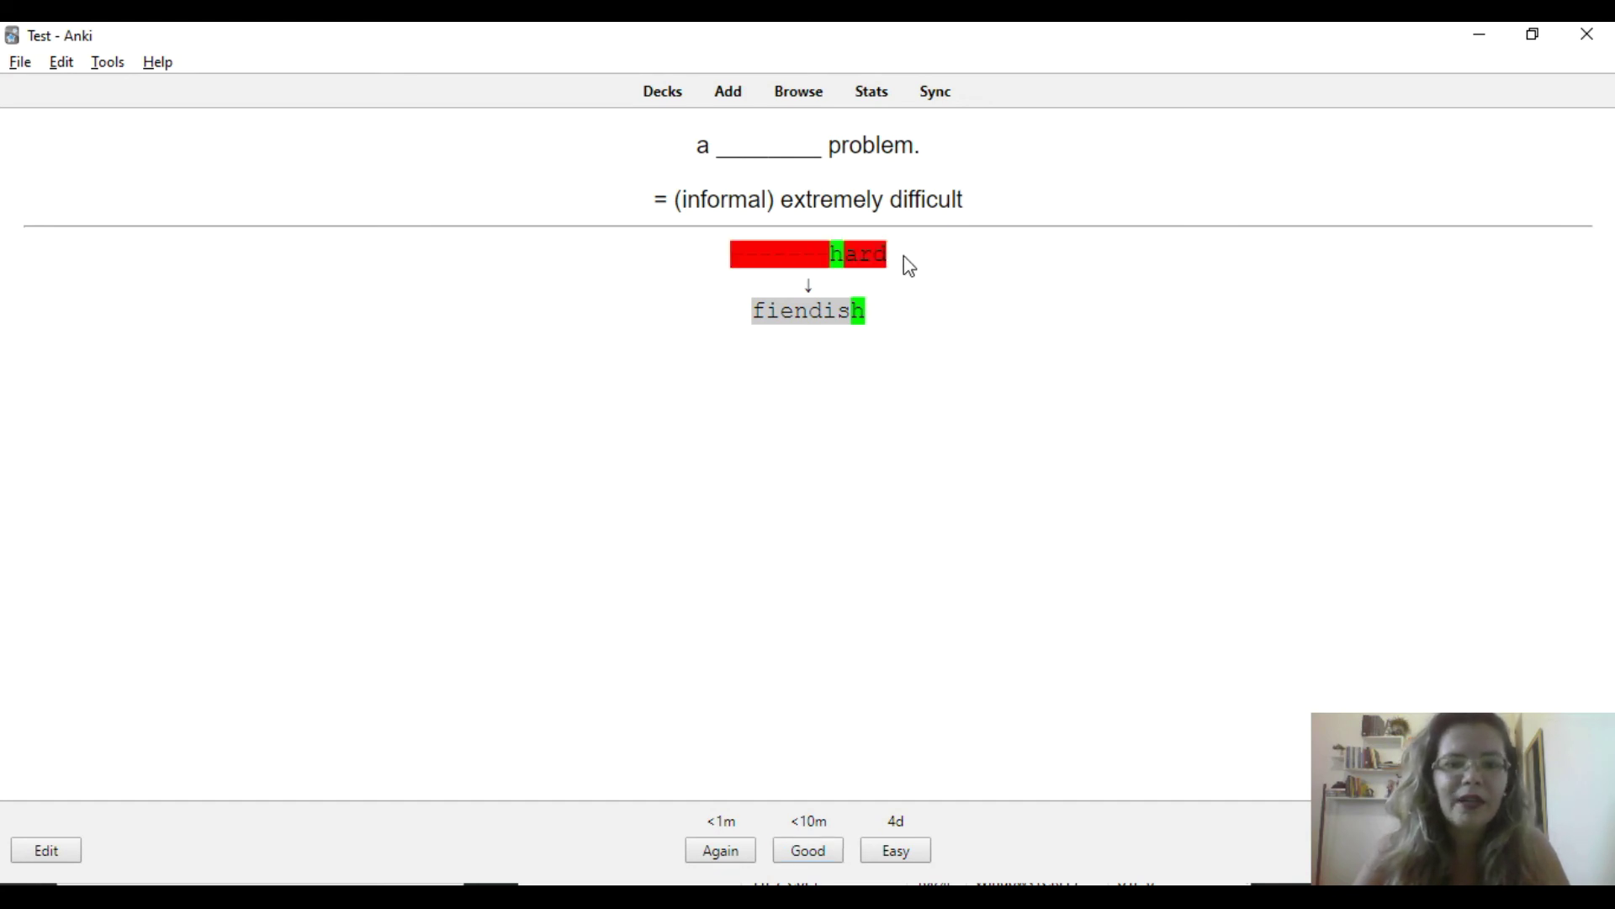
left_click_drag(746, 316, 872, 315)
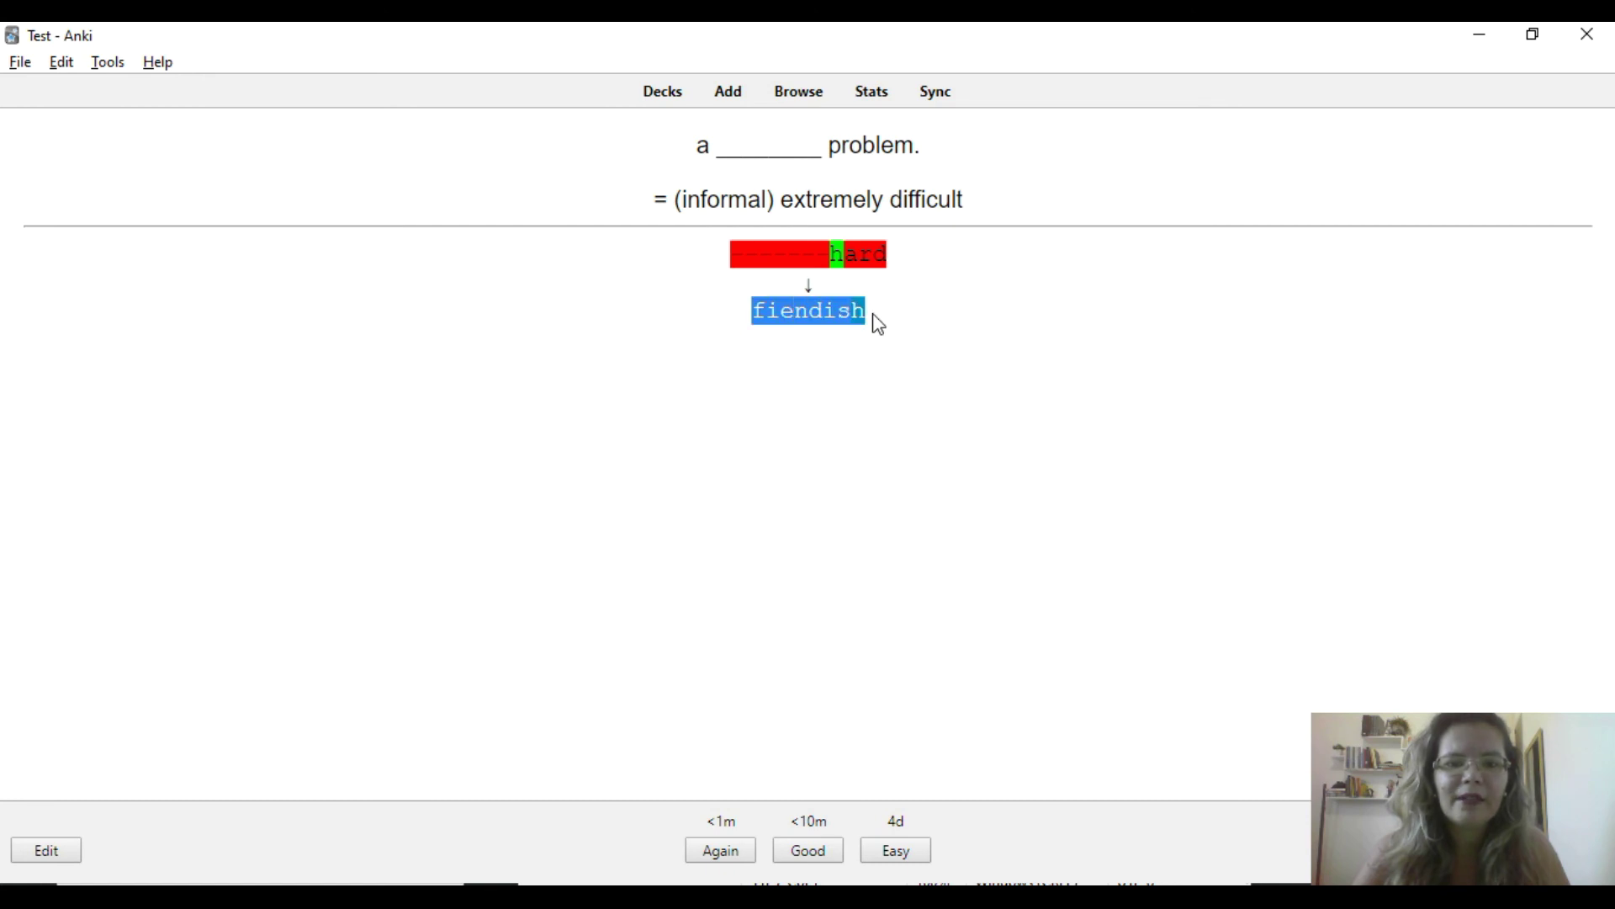
left_click(875, 320)
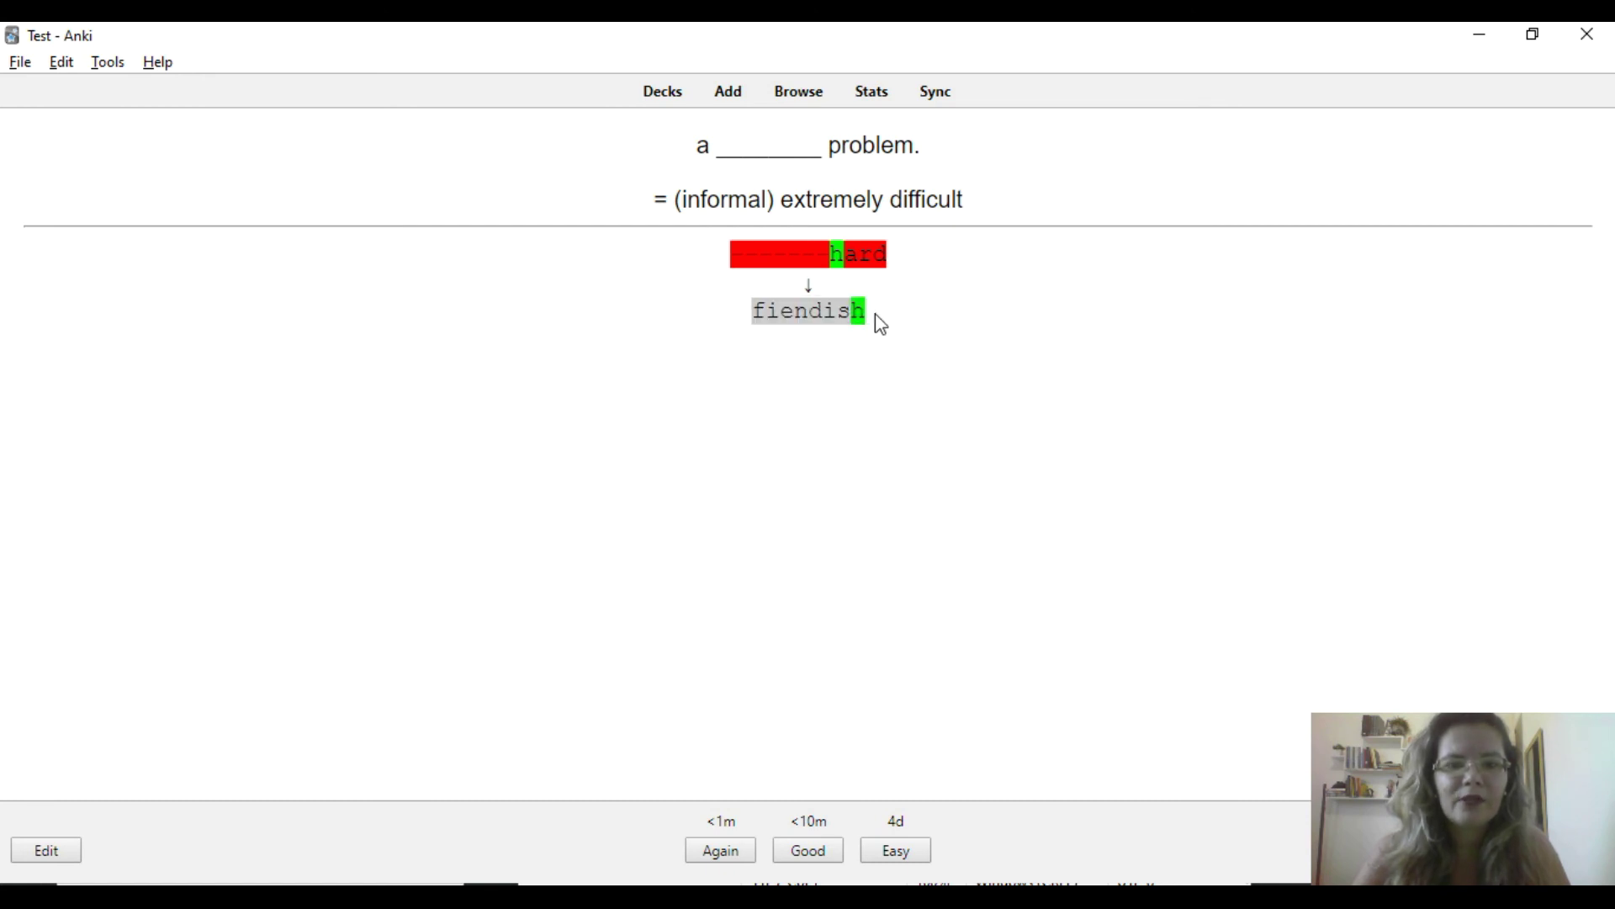